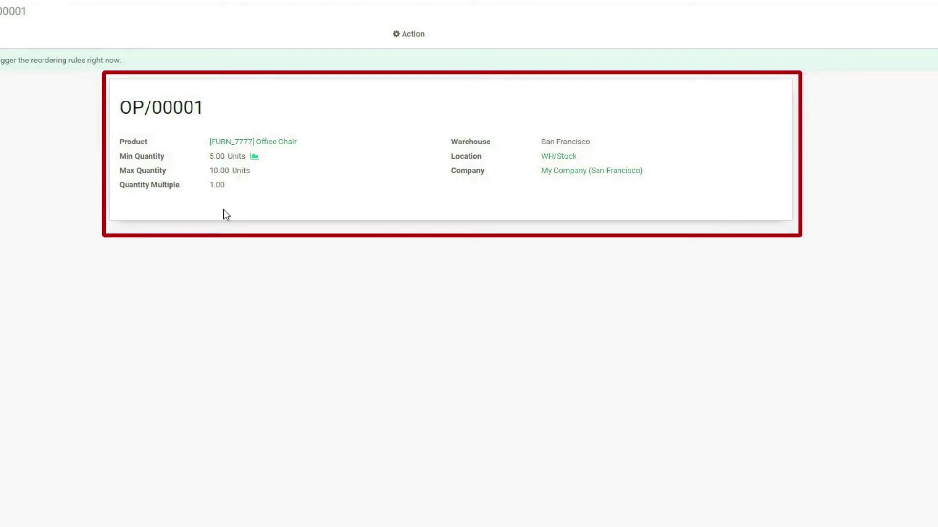
left_click(127, 171)
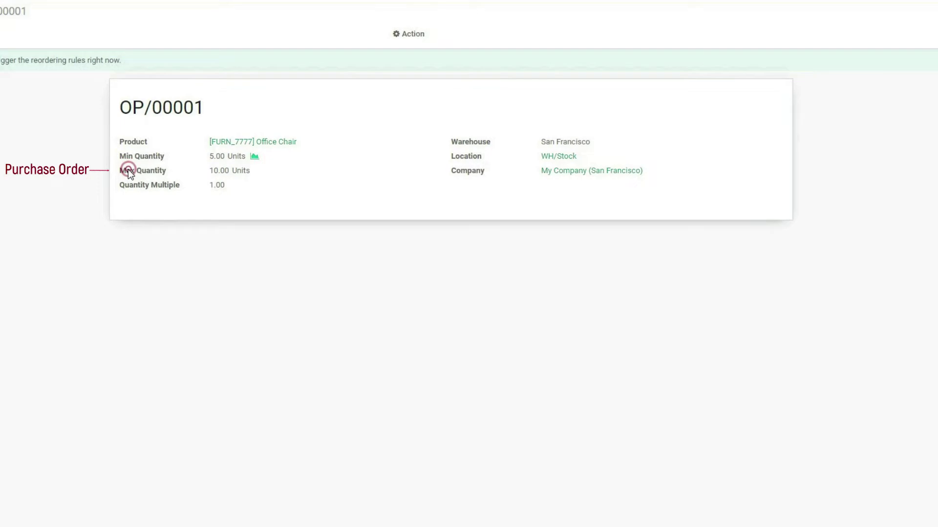
left_click(122, 185)
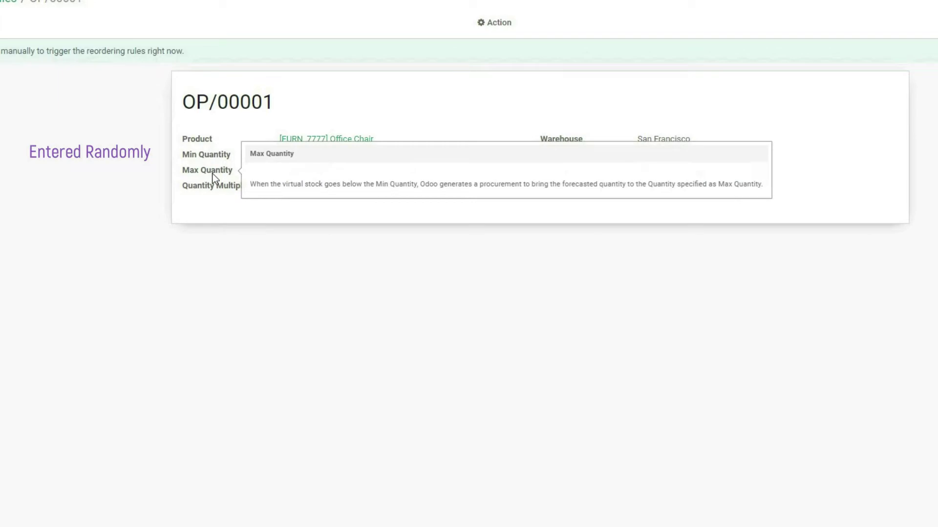
left_click(200, 172)
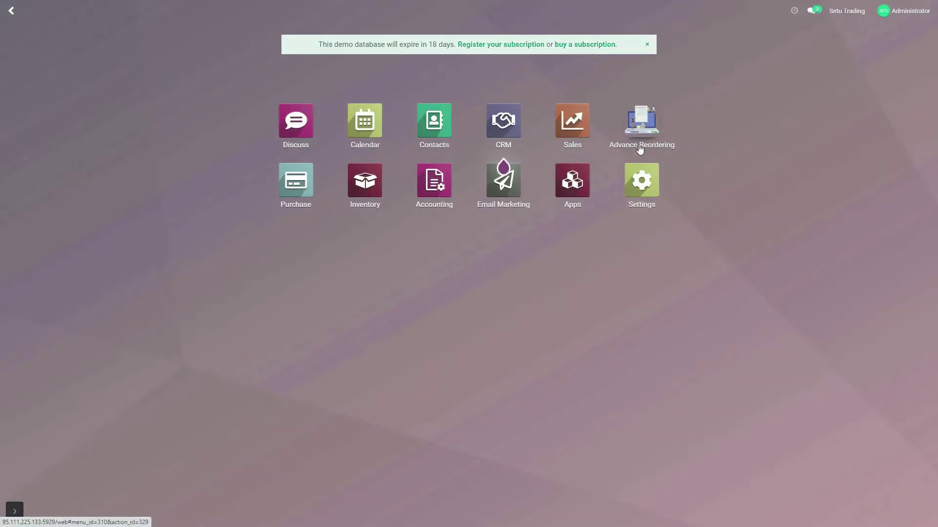
Step: Open the Advance Reordering app and sort the order points by minimum quantity, maximum quantity and finally location
left_click(641, 132)
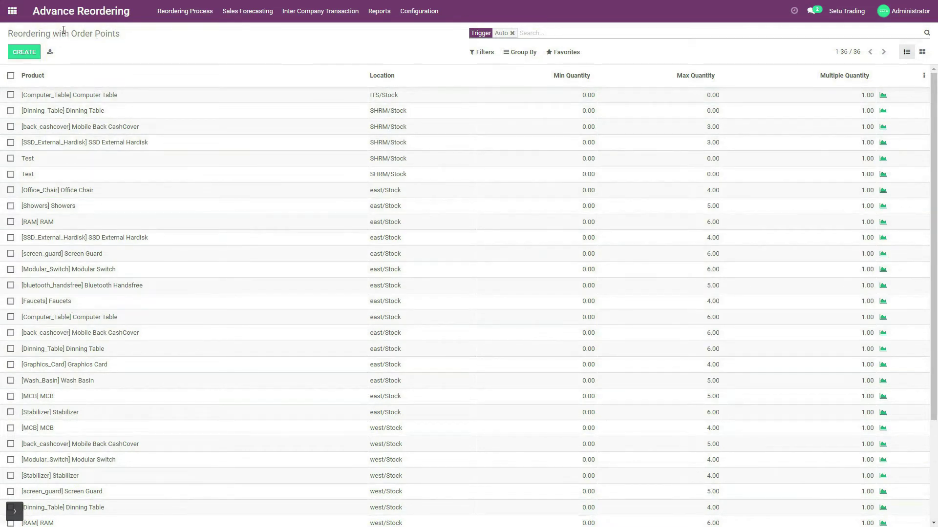
left_click(572, 76)
left_click(688, 75)
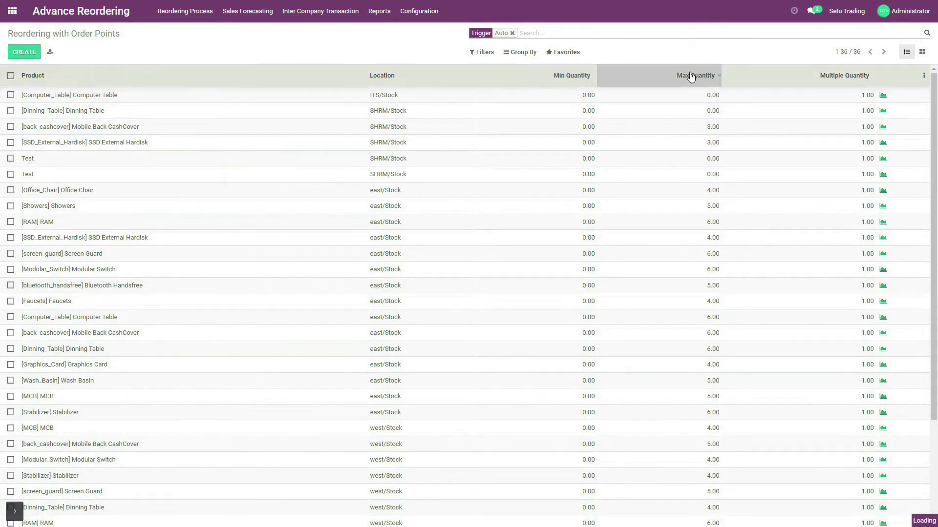
left_click(373, 77)
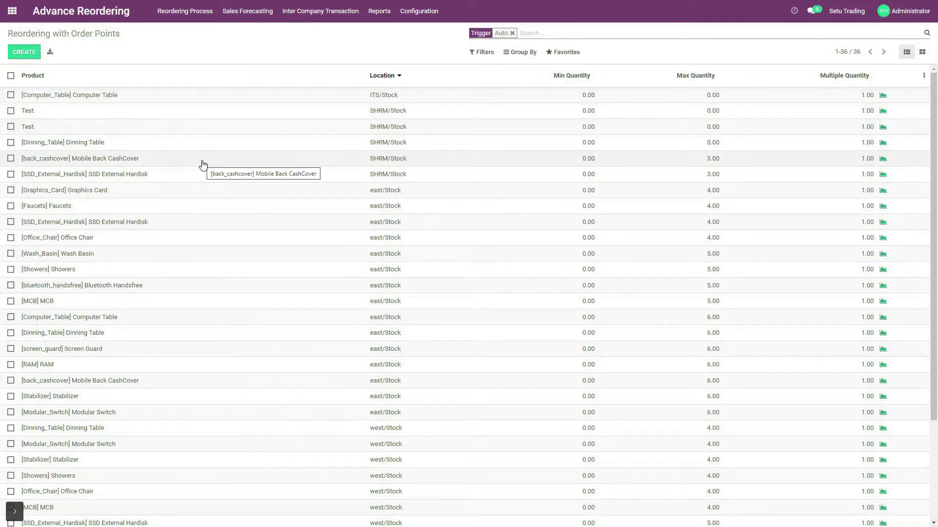
Step: Group the order points by warehouse and expand the Showroom and Wholesale groups to review their existing rules
left_click(521, 52)
left_click(519, 68)
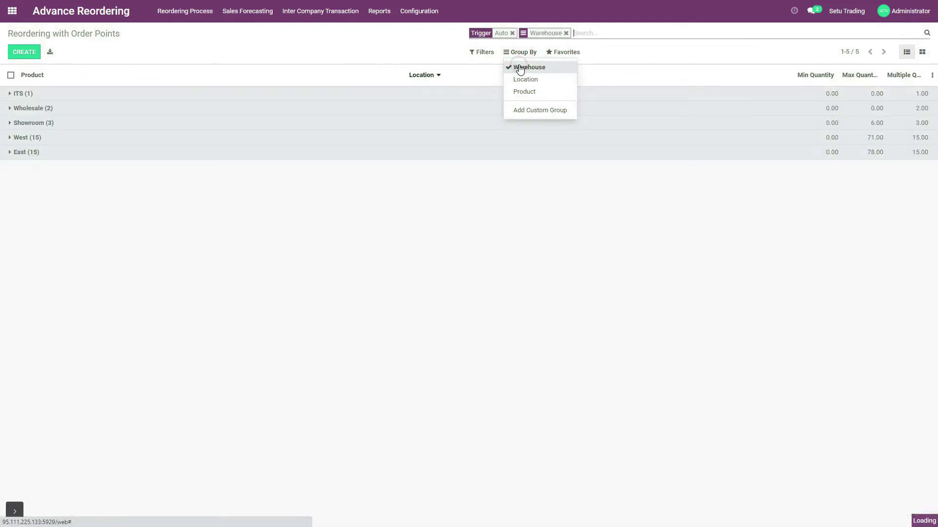
left_click(36, 124)
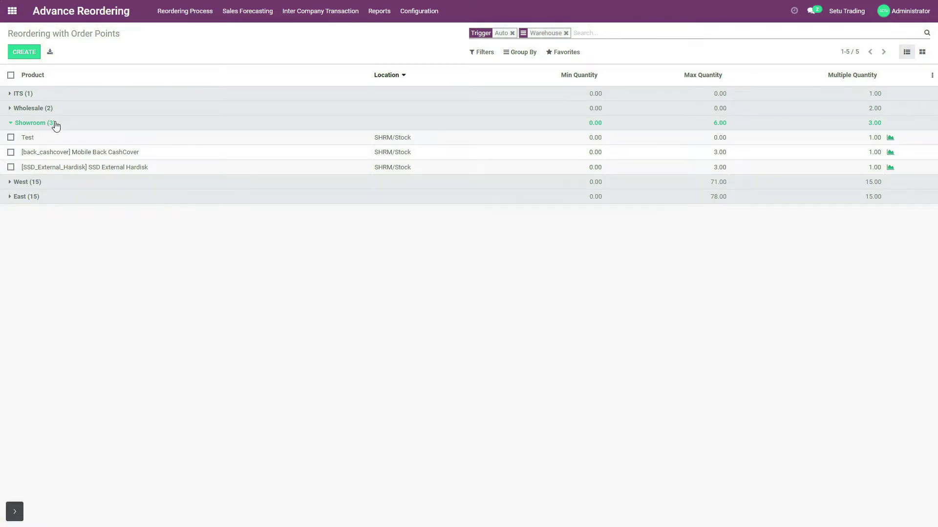
left_click(37, 108)
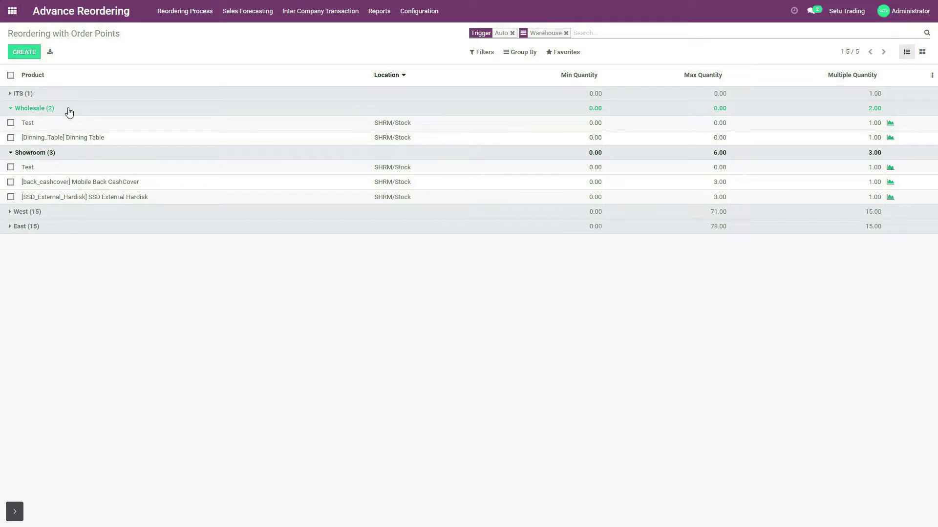
Step: Start a Create Reordering Rule operation for the Showroom and Wholesale warehouses
left_click(181, 10)
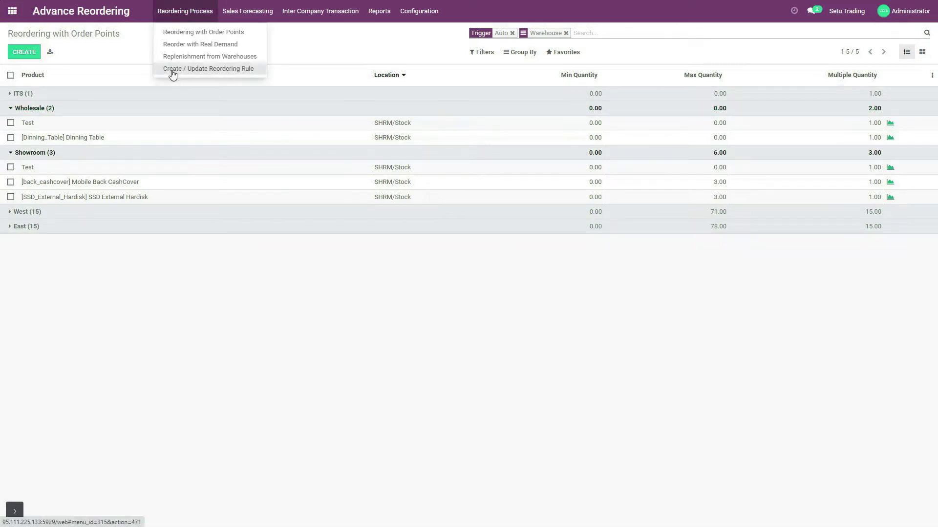
left_click(209, 71)
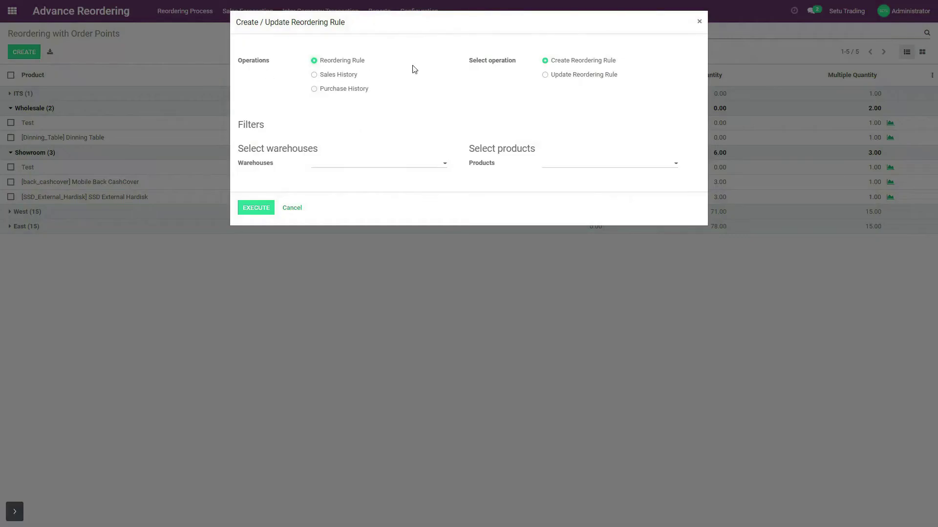
left_click(543, 61)
left_click(545, 62)
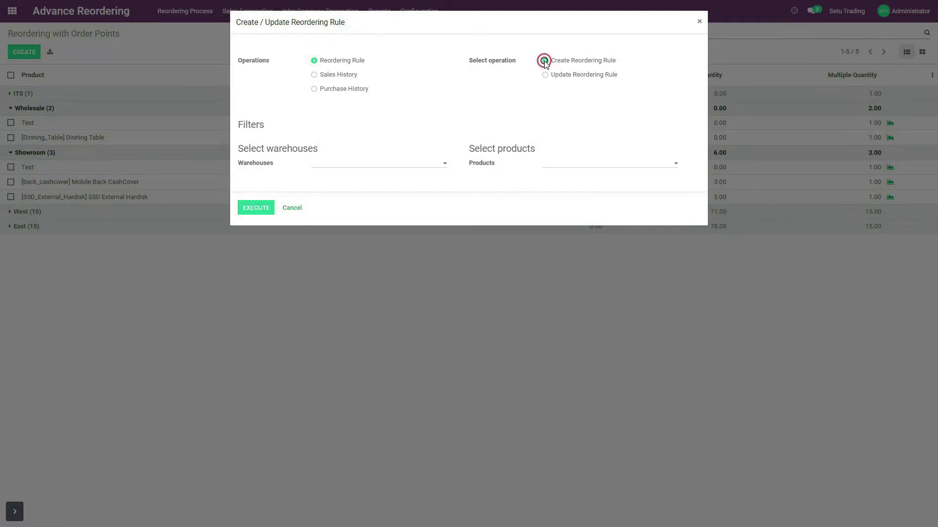
left_click(370, 169)
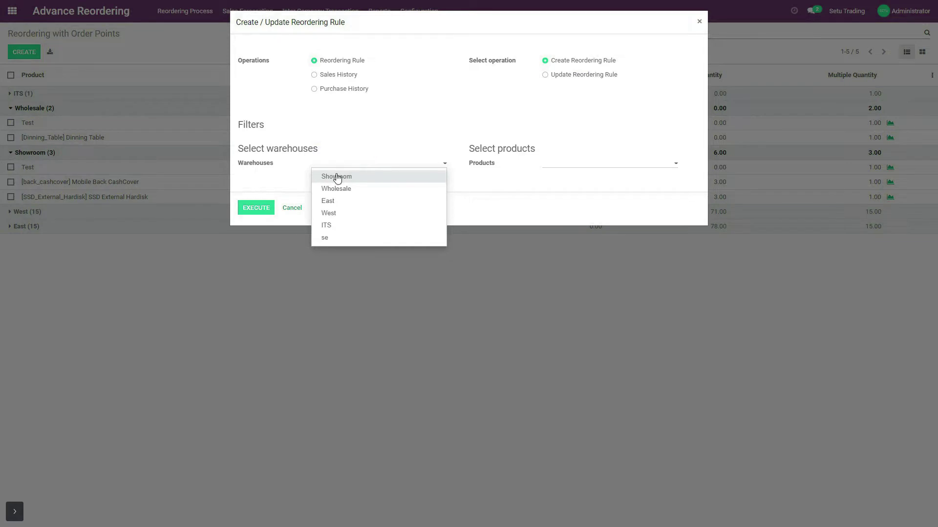
left_click(335, 176)
left_click(366, 170)
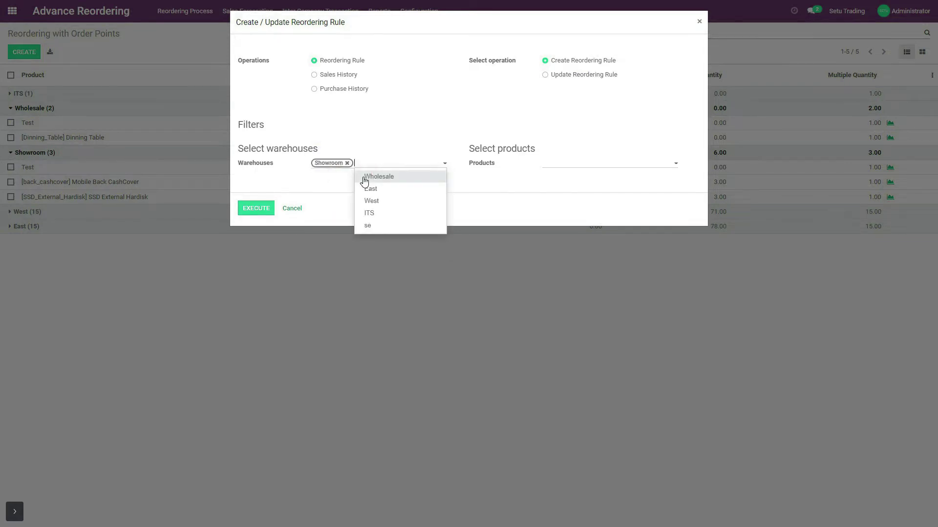
left_click(365, 179)
Step: Add all listed products to the rule creation and execute it
left_click(551, 169)
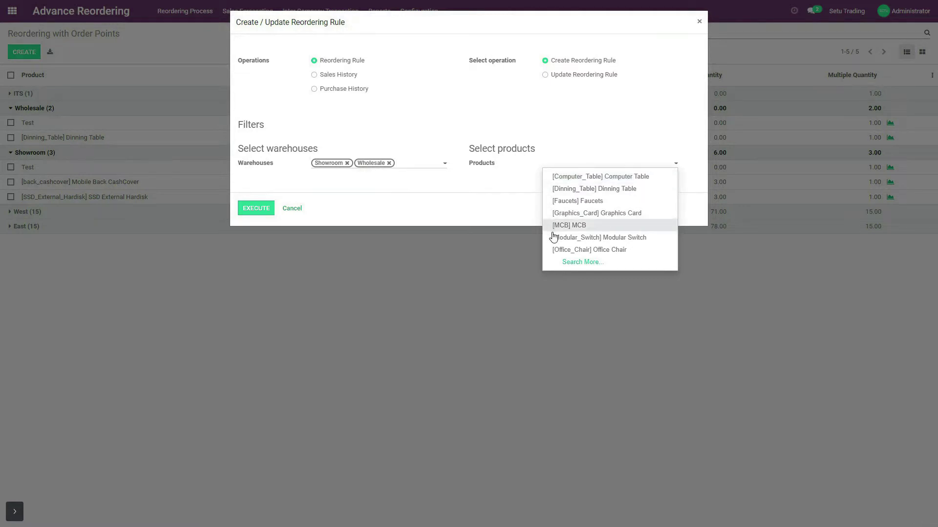
left_click(579, 262)
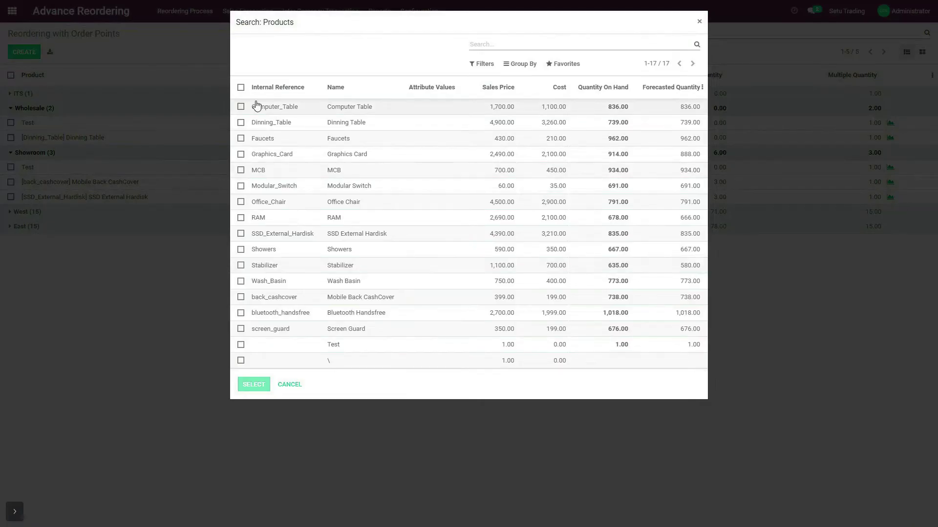
left_click(241, 88)
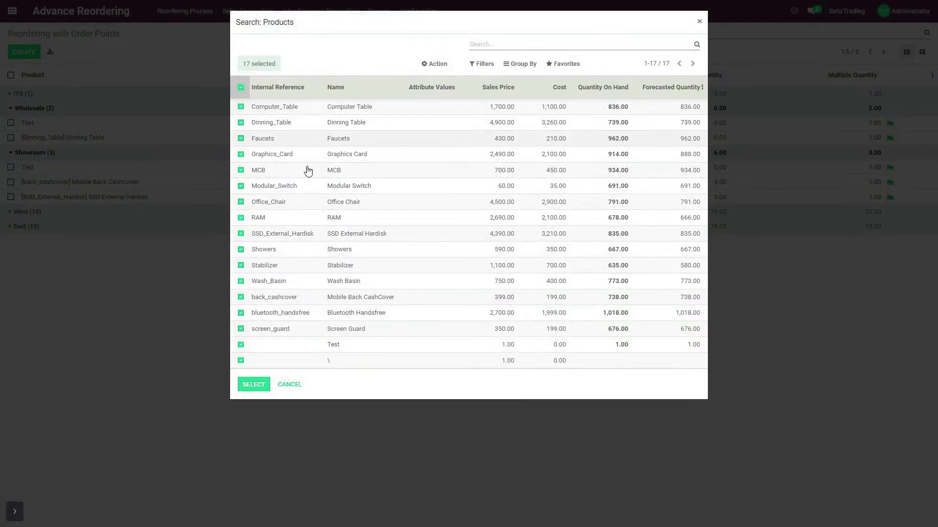
left_click(253, 385)
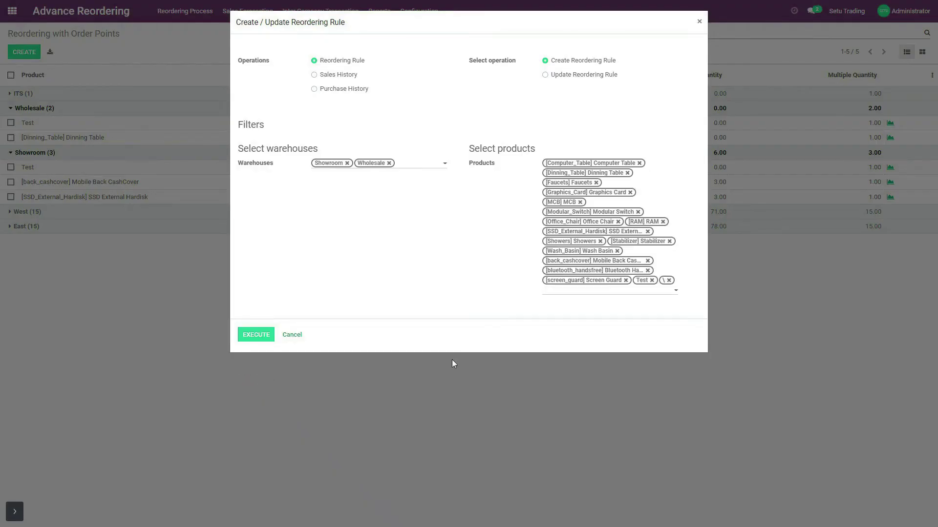
left_click(258, 332)
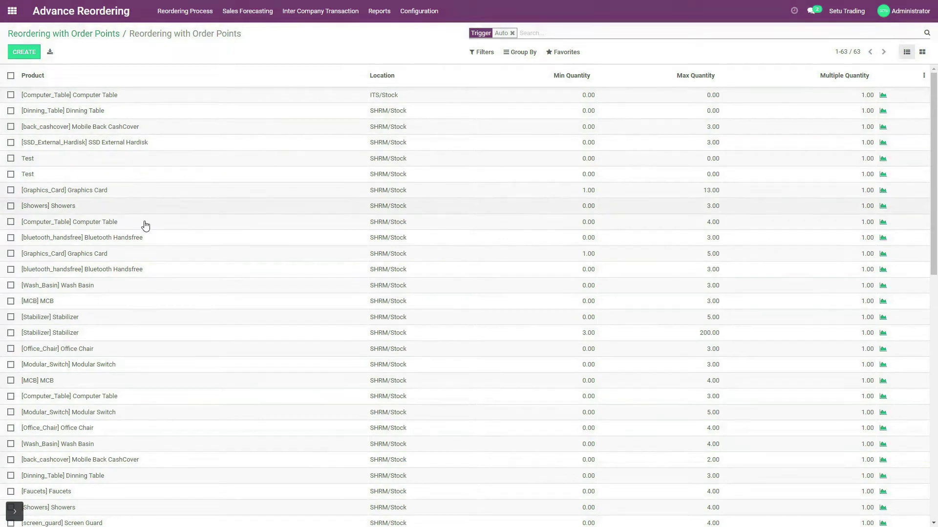
Step: Group the refreshed order points by warehouse and expand the Showroom group to check its reordering rules
left_click(523, 53)
left_click(519, 68)
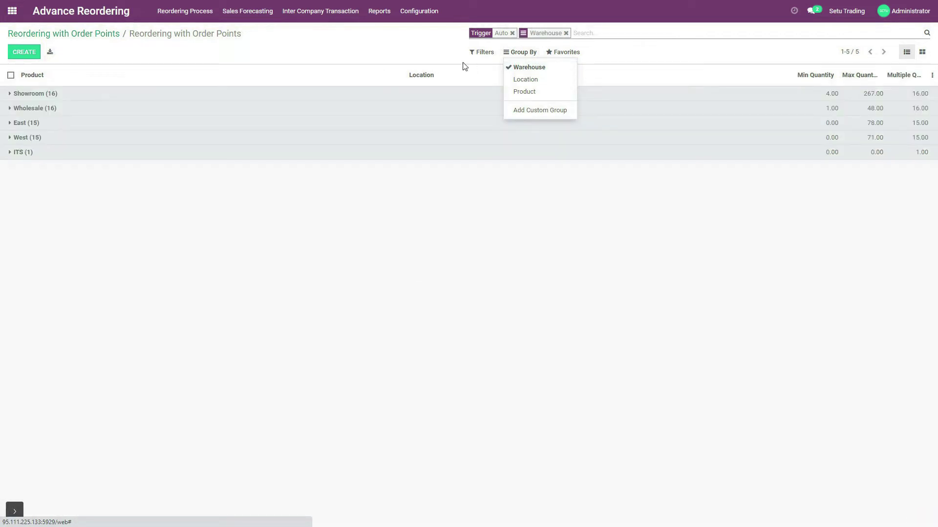
left_click(30, 96)
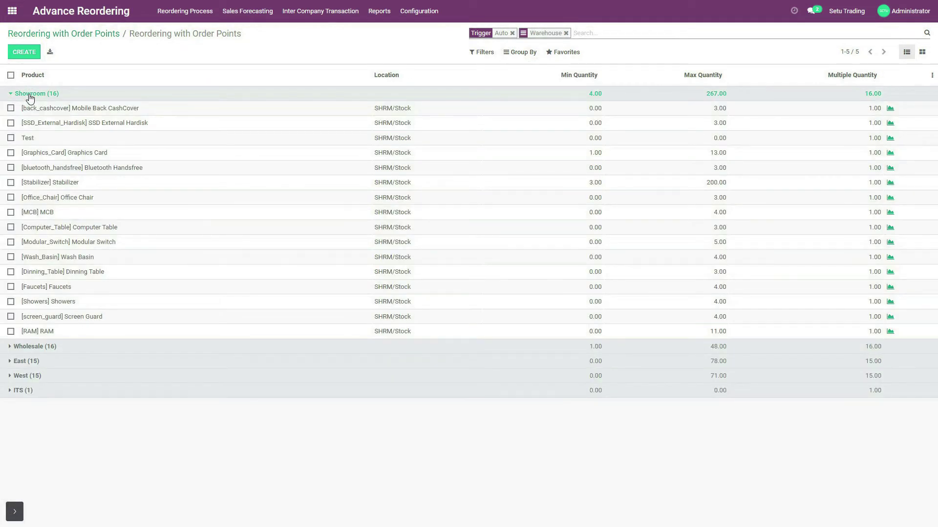
left_click(36, 94)
left_click(38, 95)
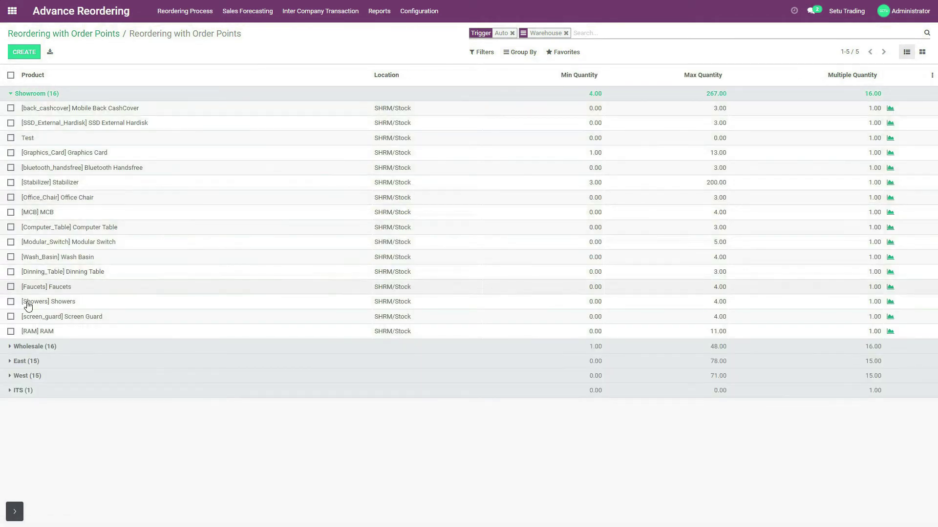
Step: Examine the minimum and maximum quantities of the order points in the Wholesale, East and West warehouse groups
left_click(43, 348)
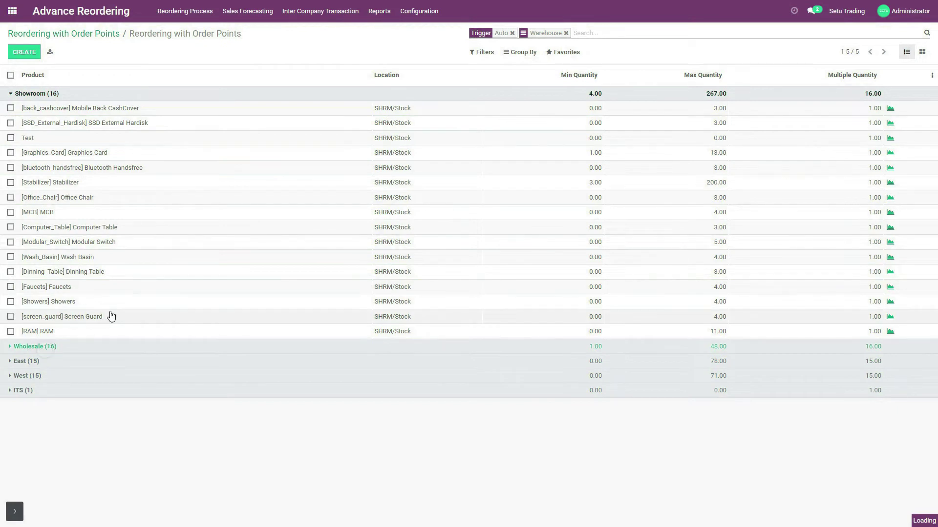
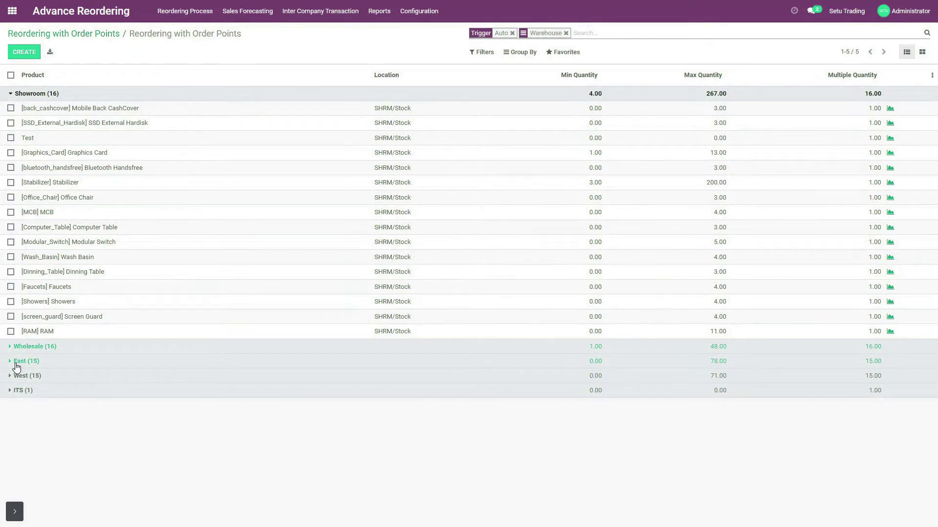
scroll(22, 367, "down", 2)
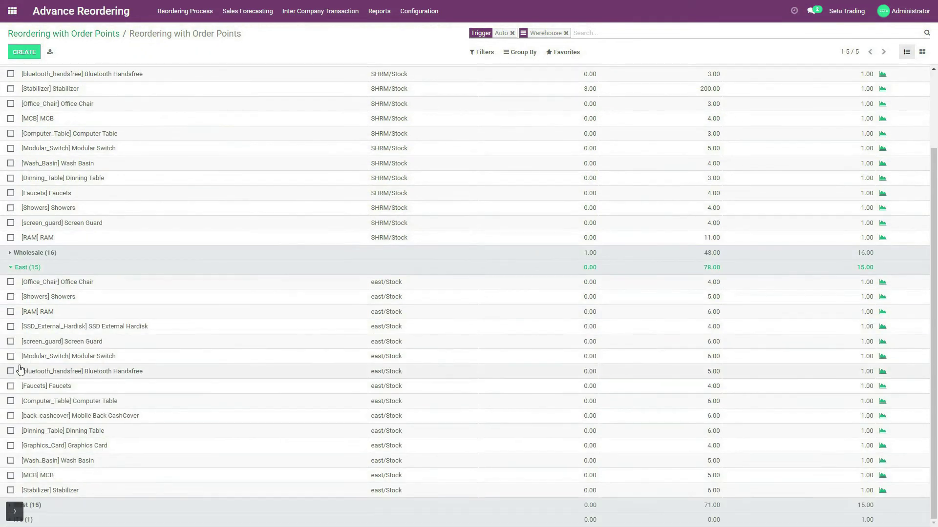
left_click(35, 506)
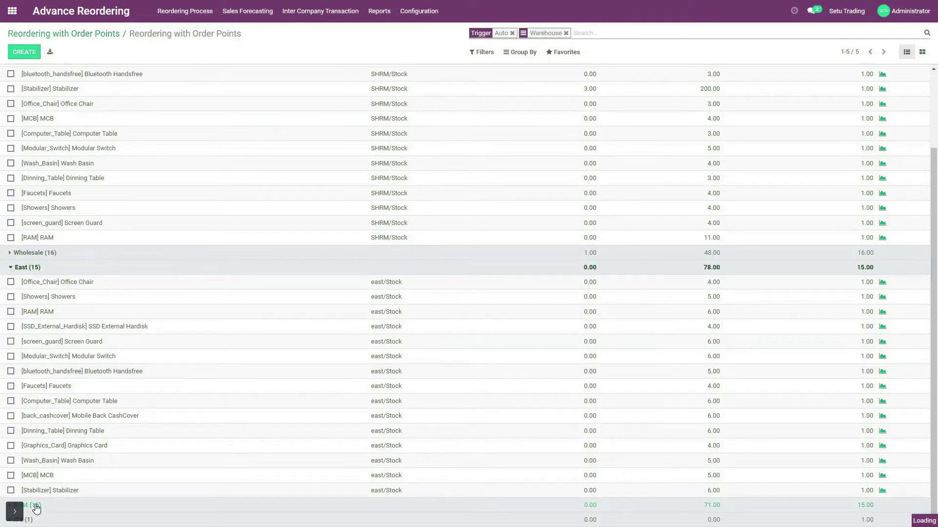
scroll(36, 508, "down", 5)
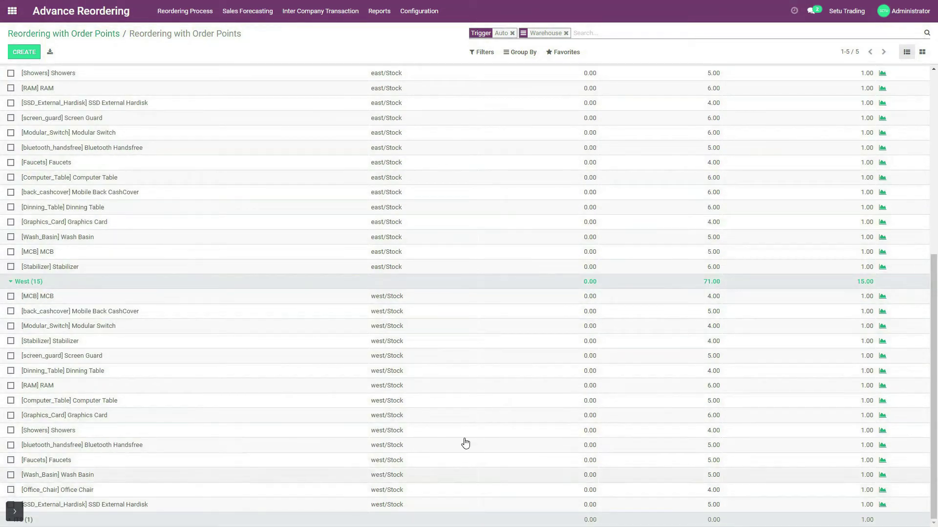
Step: Start an Update Reordering Rule operation for the East and West warehouses
left_click(184, 16)
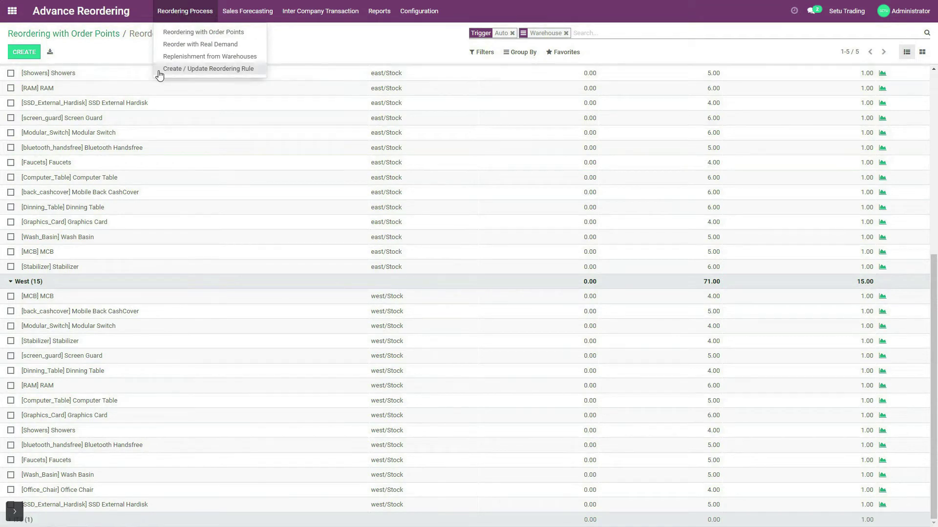
left_click(191, 70)
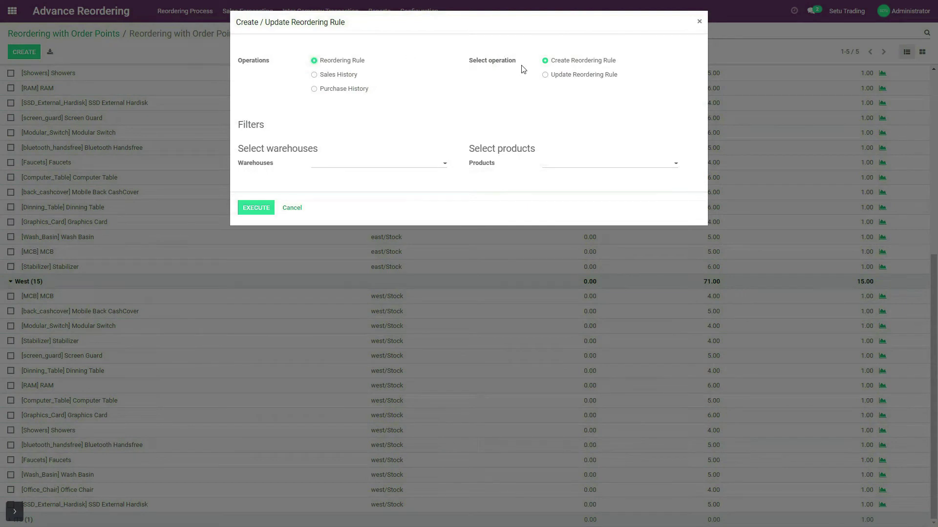
left_click(546, 75)
left_click(328, 164)
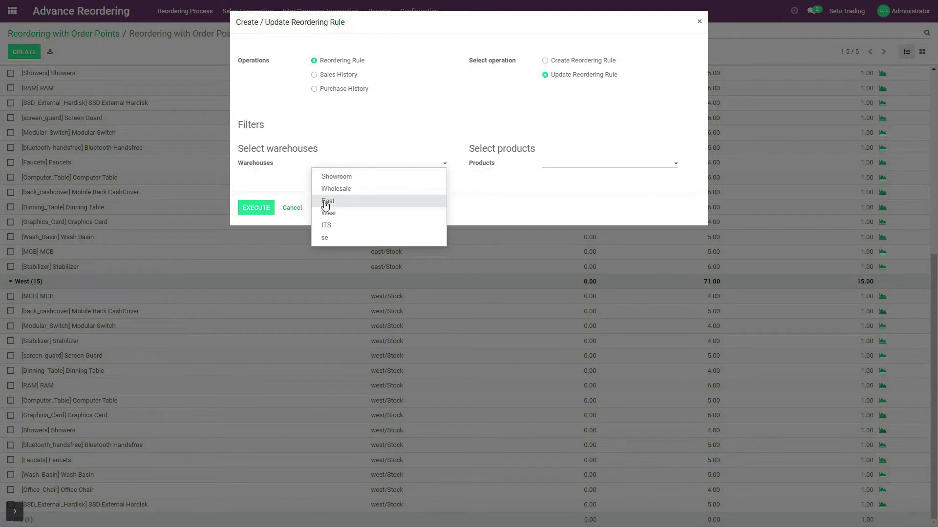
left_click(325, 201)
left_click(351, 165)
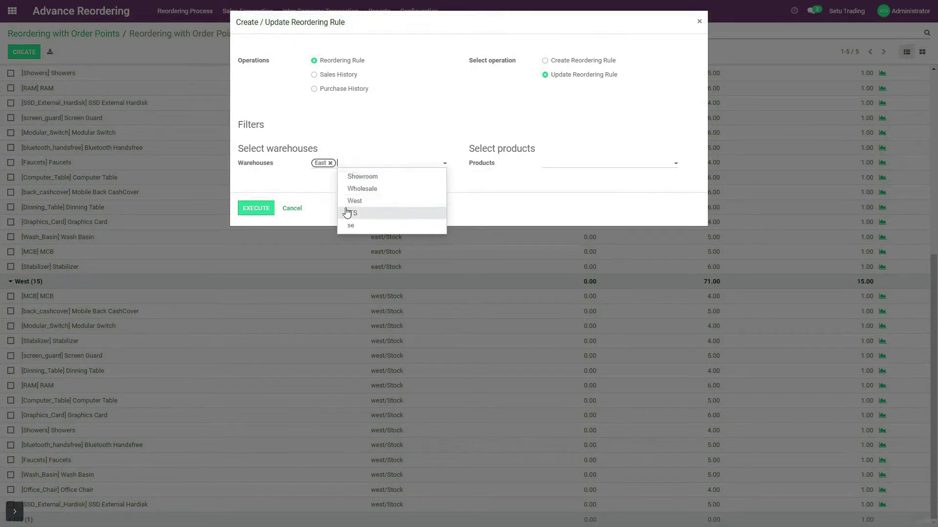
left_click(348, 199)
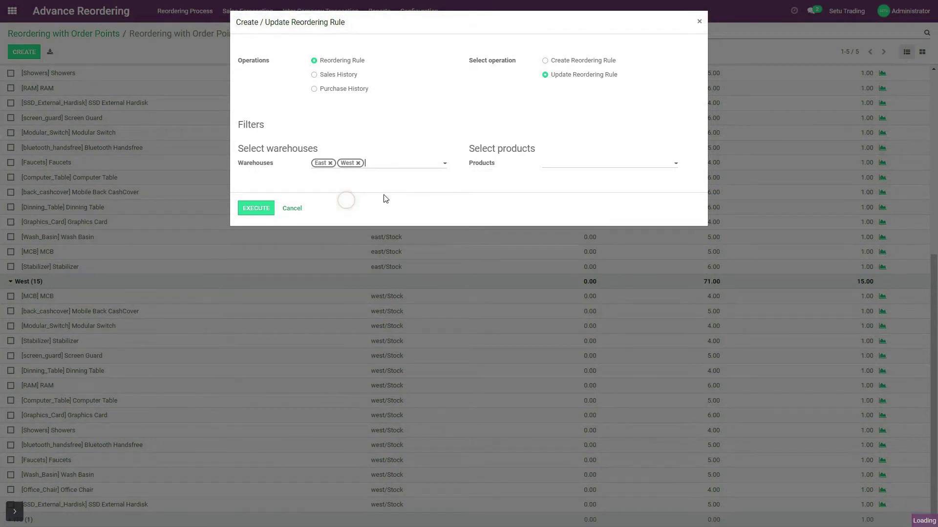
Step: Add all listed products to the East and West reordering rule update and execute it
left_click(558, 167)
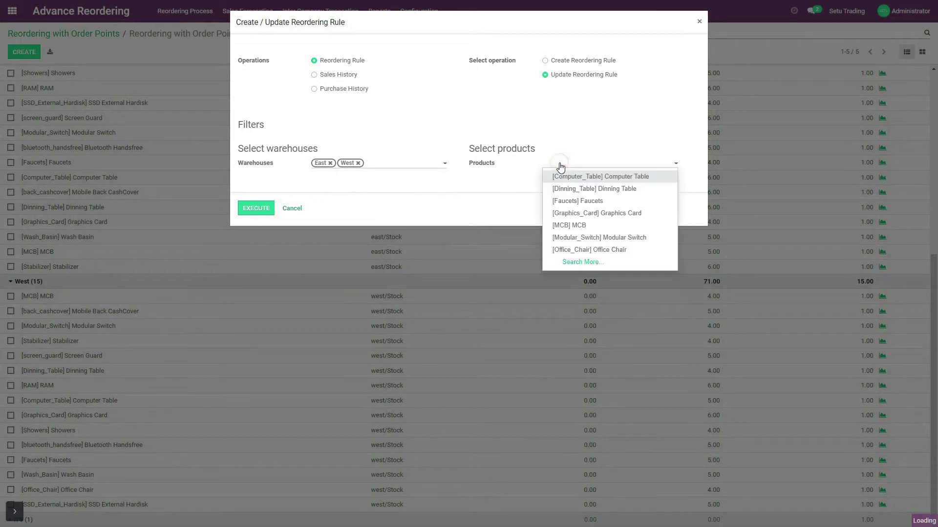
left_click(575, 263)
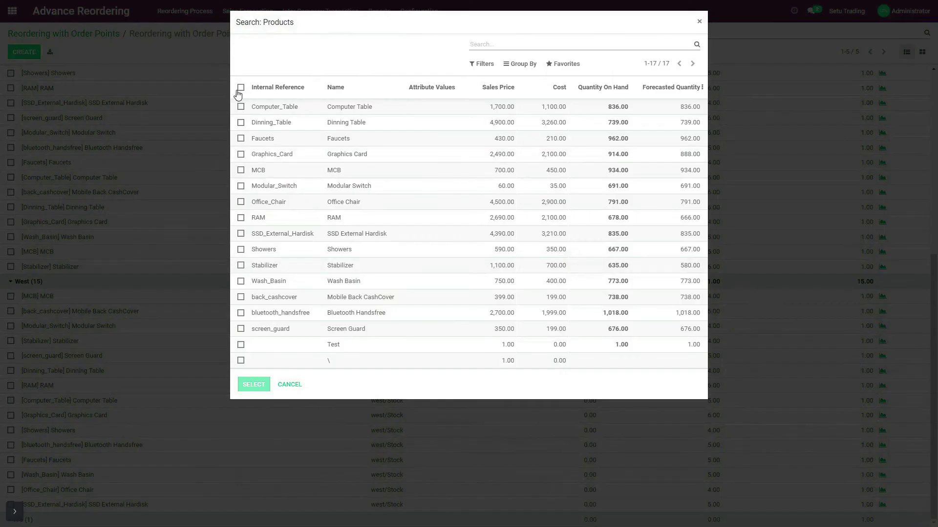
left_click(241, 87)
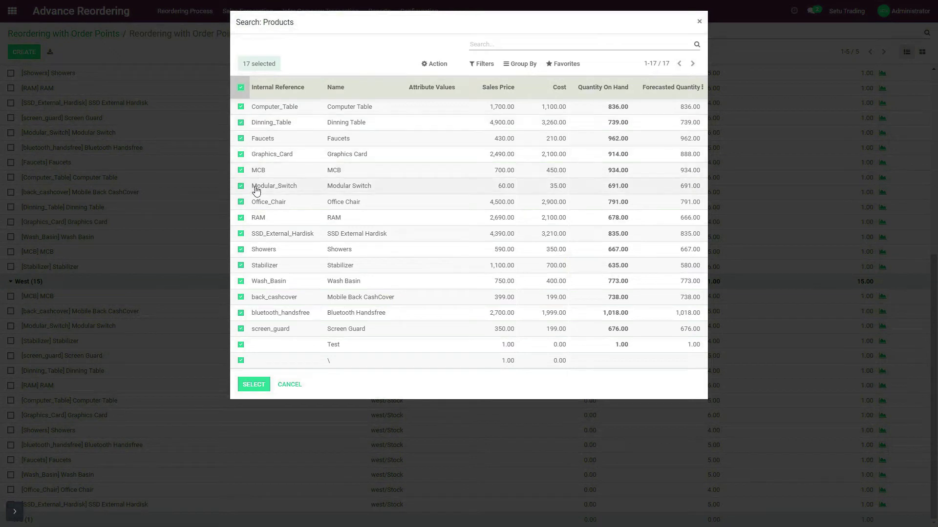
left_click(253, 384)
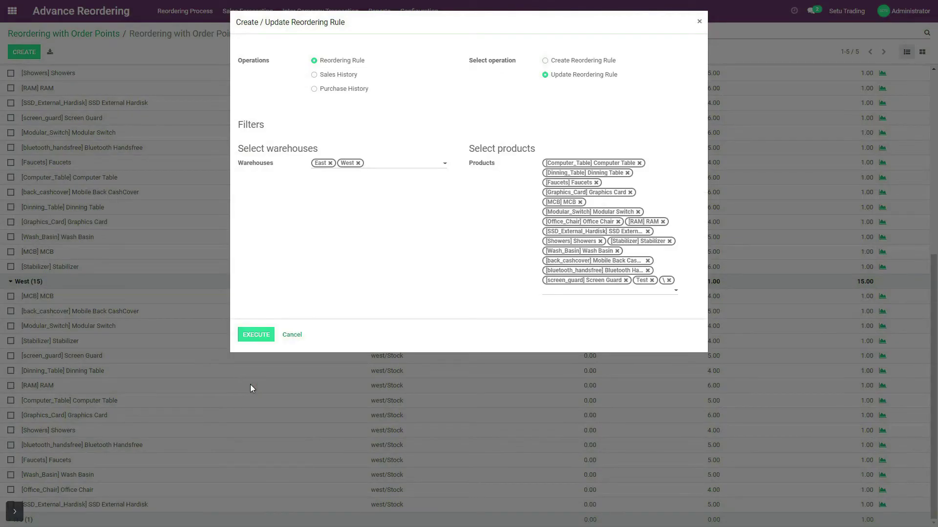
left_click(250, 335)
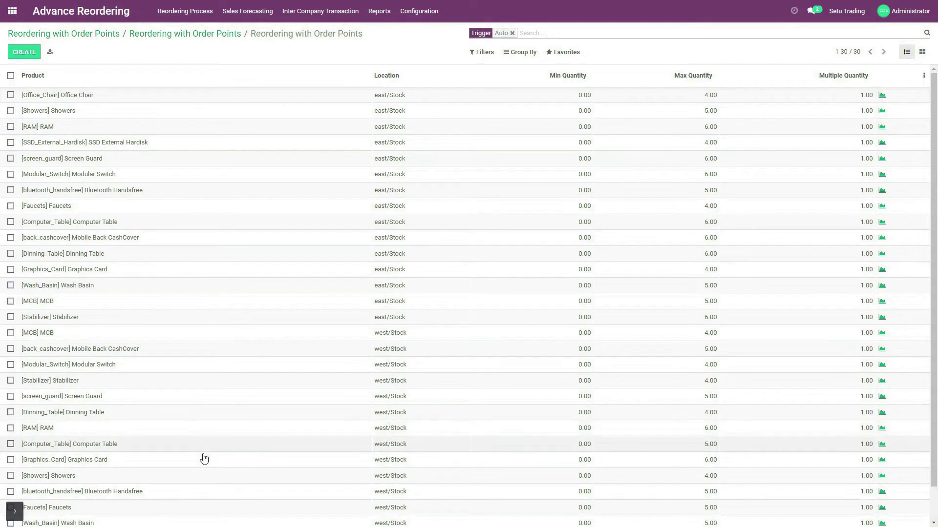
Step: Group the updated order points by warehouse and expand the East and West groups to check their quantities
left_click(523, 53)
left_click(522, 69)
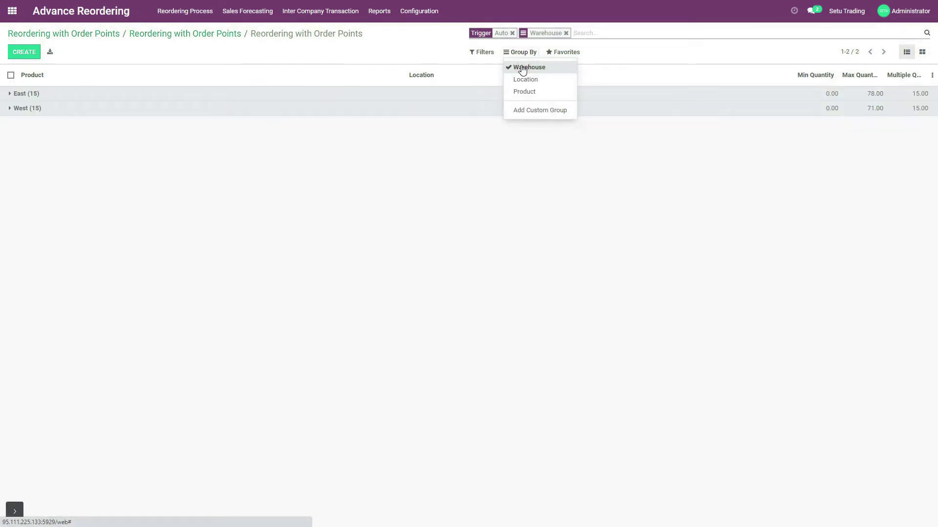
left_click(72, 96)
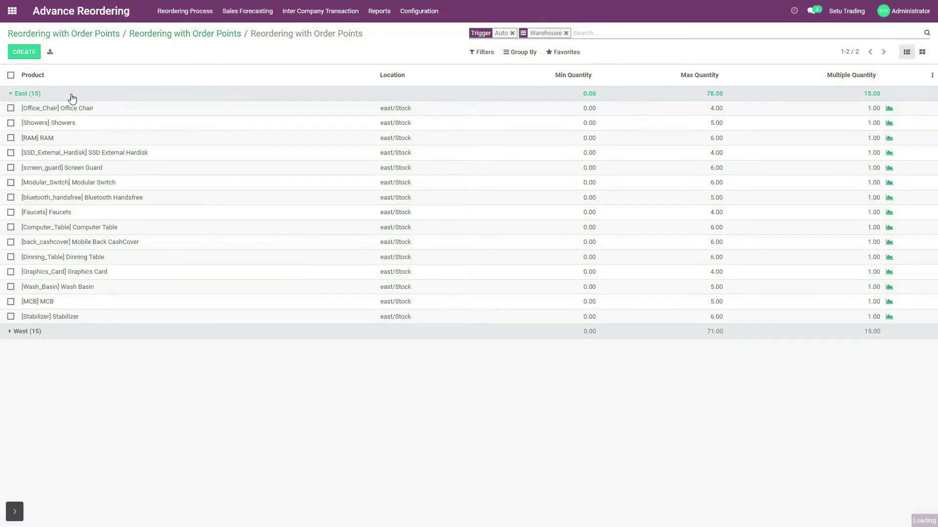
left_click(61, 336)
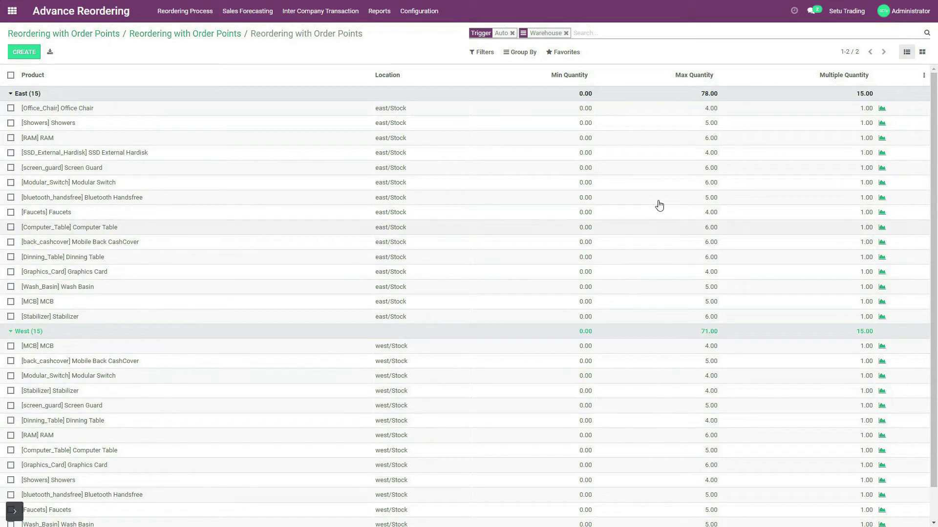
Step: Return to the full ungrouped order point list and open the Showroom Graphics Card order point with the 13.00 maximum quantity
left_click(187, 34)
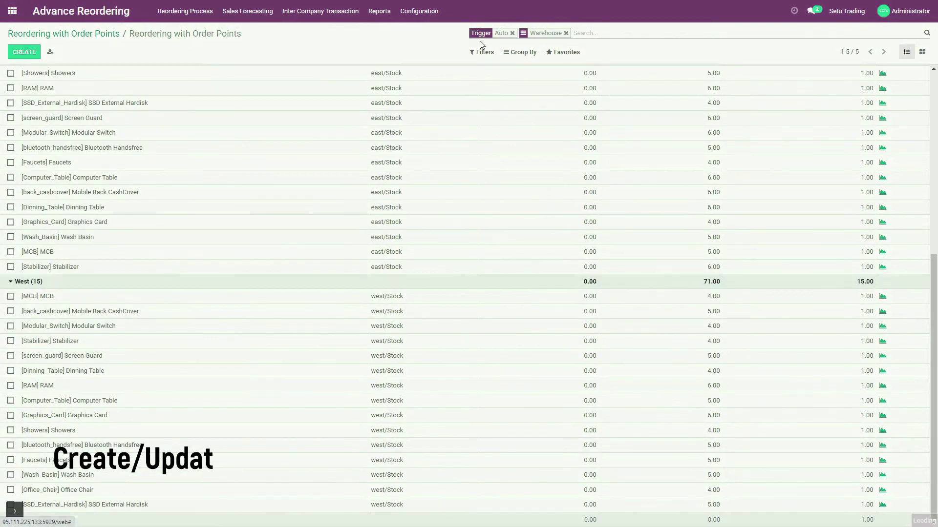
left_click(520, 52)
left_click(522, 67)
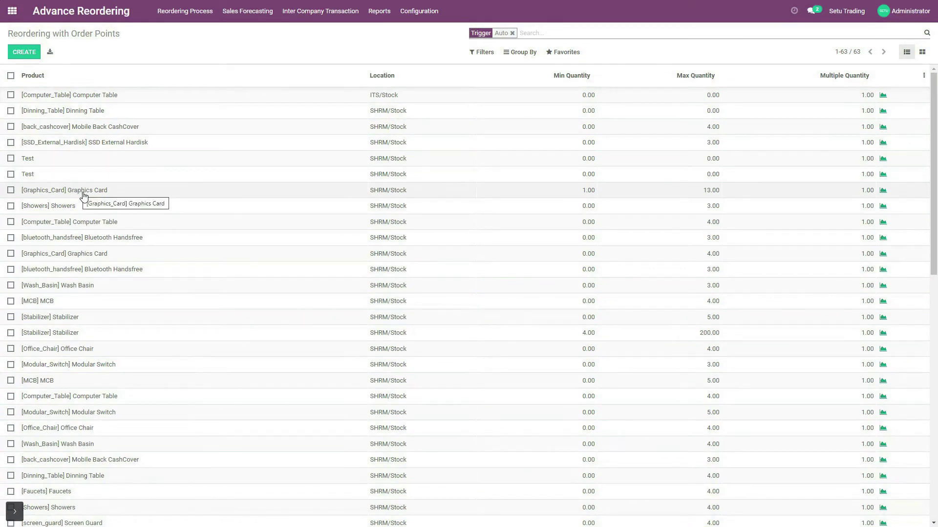
left_click(112, 193)
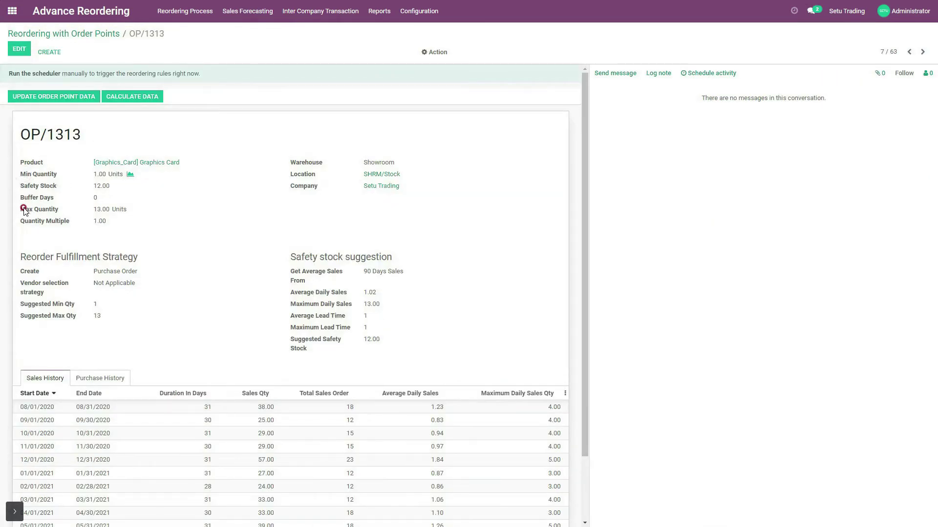
Step: Examine the order point's quantities, safety stock suggestion, sales history and purchase history
mouse_move(26, 212)
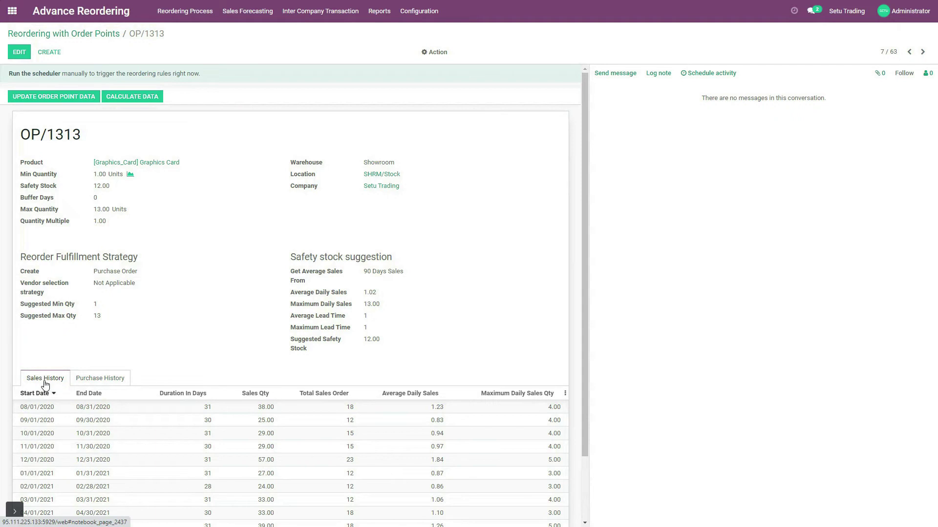
left_click(78, 380)
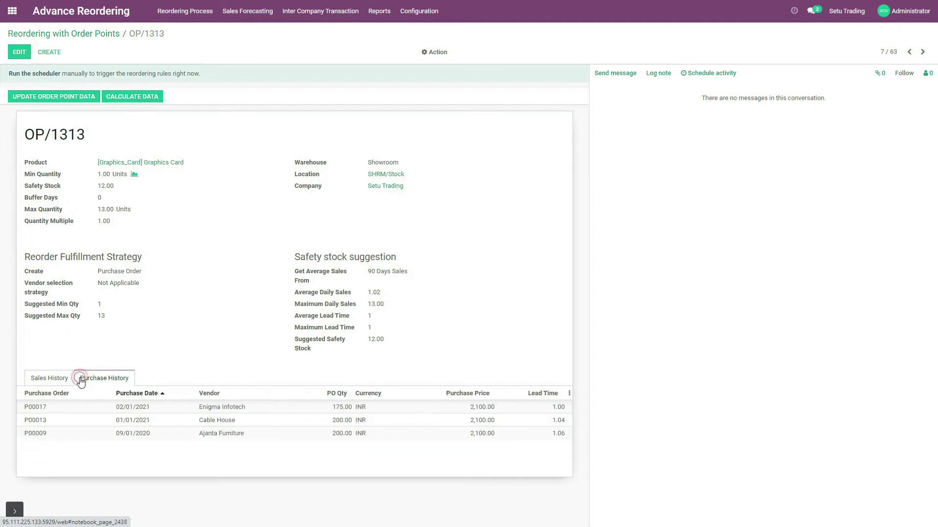
left_click(57, 381)
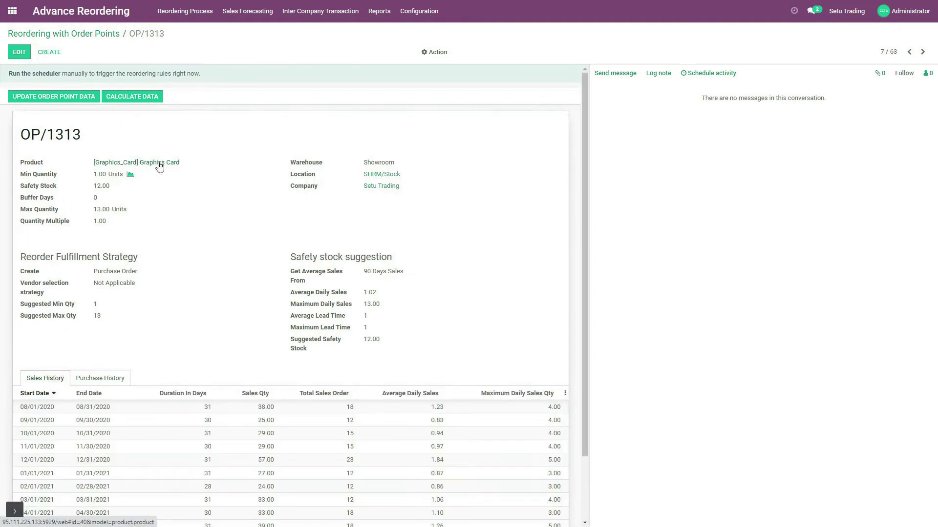
scroll(25, 390, "down", 3)
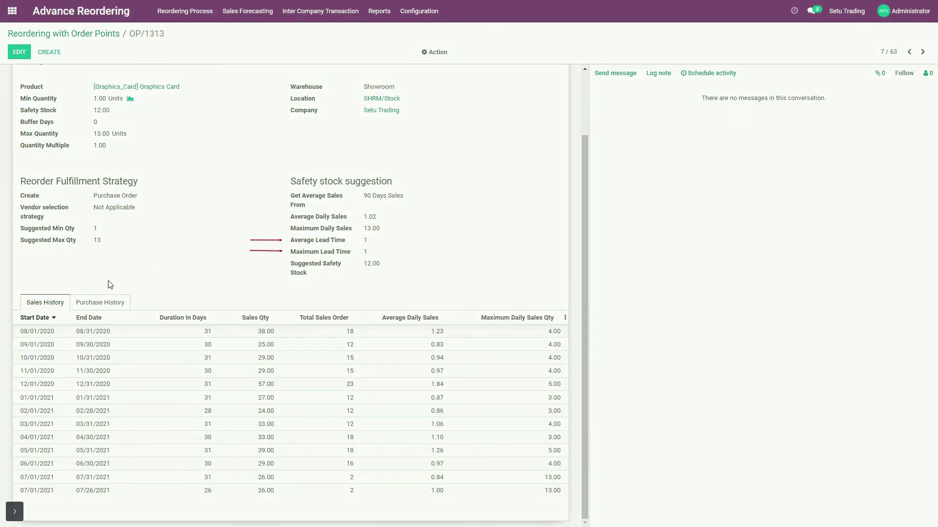
left_click(87, 303)
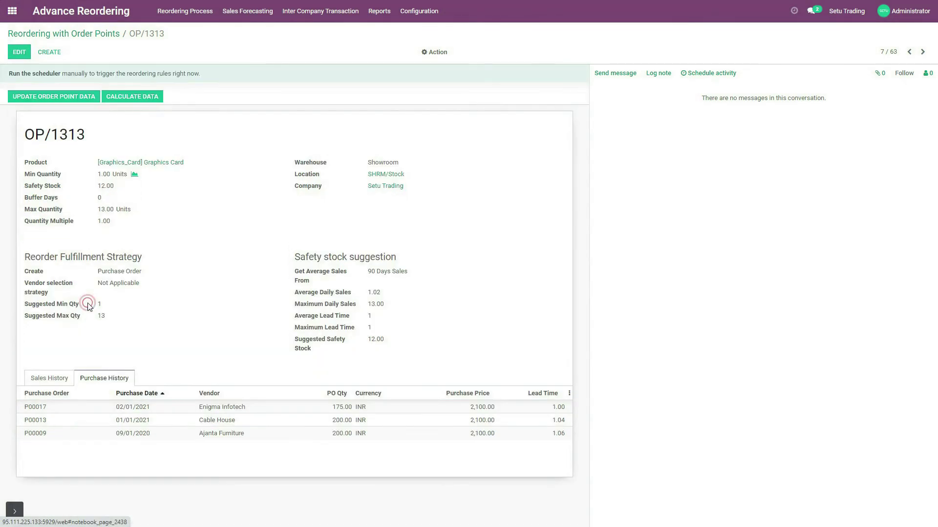
left_click(49, 378)
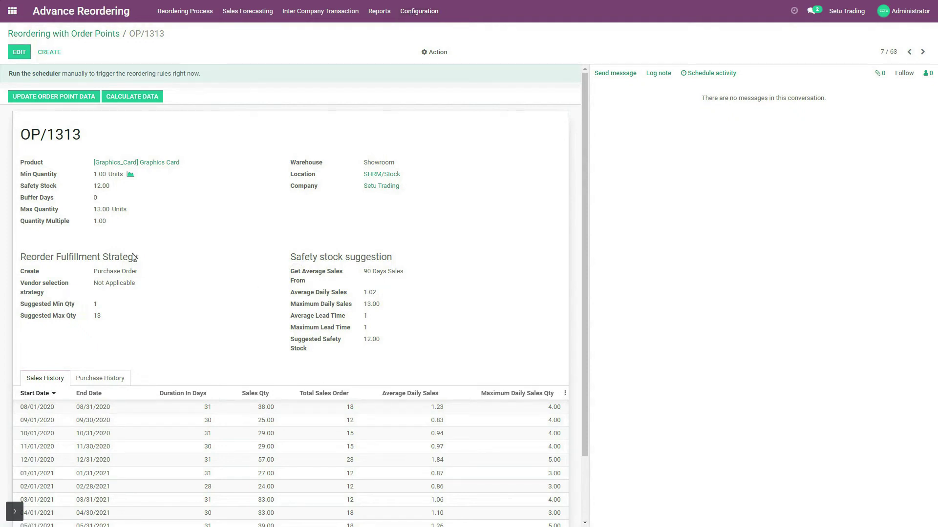
Step: Put the Graphics Card order point into edit mode and review its buffer days, suggested quantities, sales history and purchase history
left_click(20, 53)
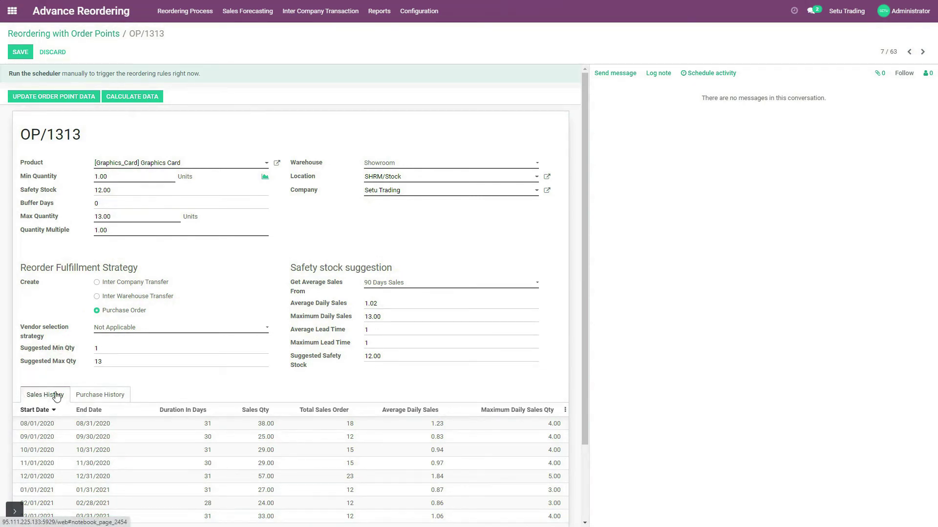
left_click(88, 399)
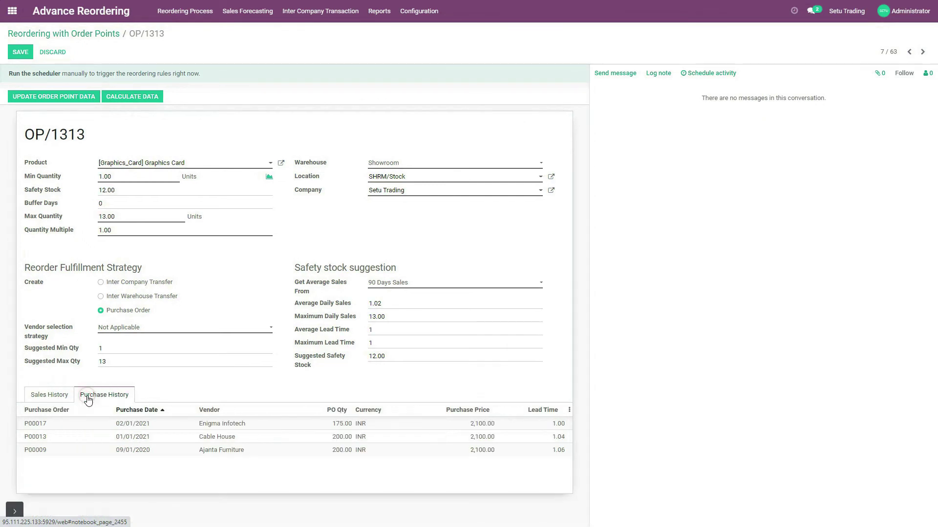
left_click(49, 396)
scroll(49, 398, "down", 2)
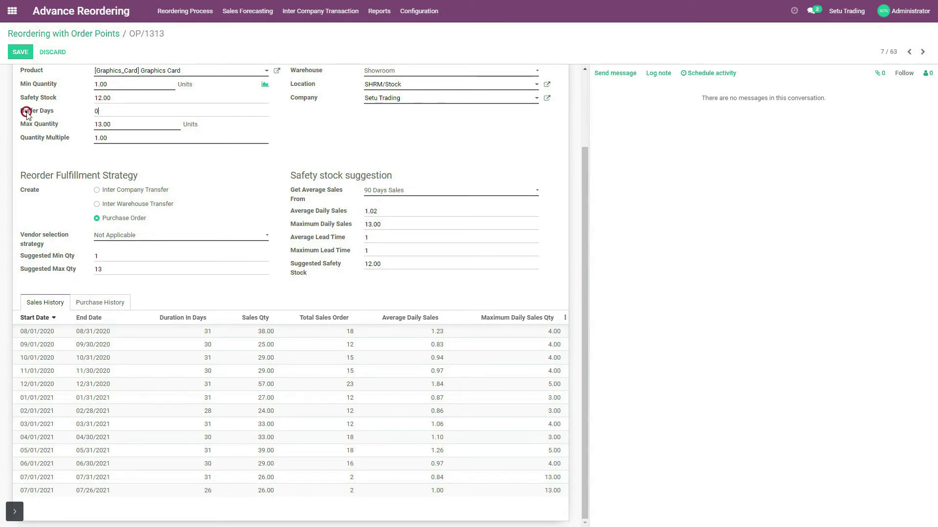
scroll(49, 128, "up", 1)
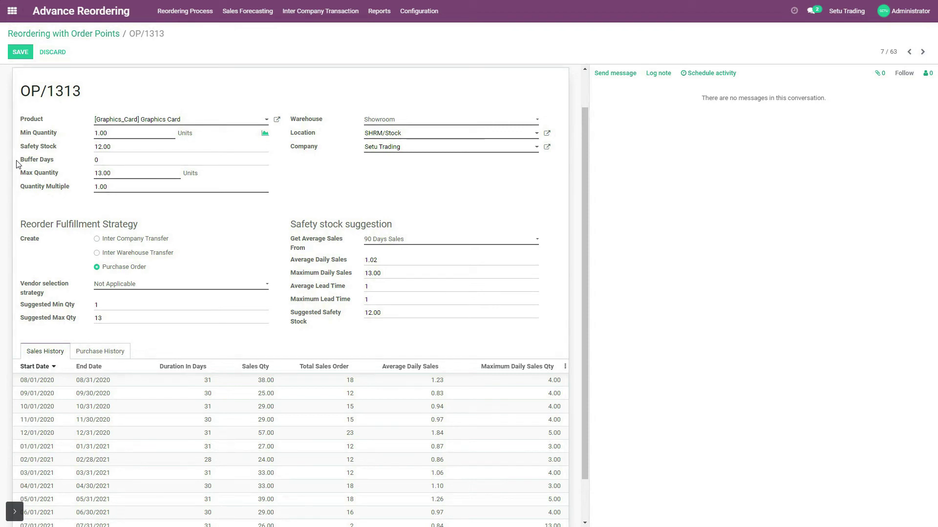
left_click(35, 320)
left_click(39, 353)
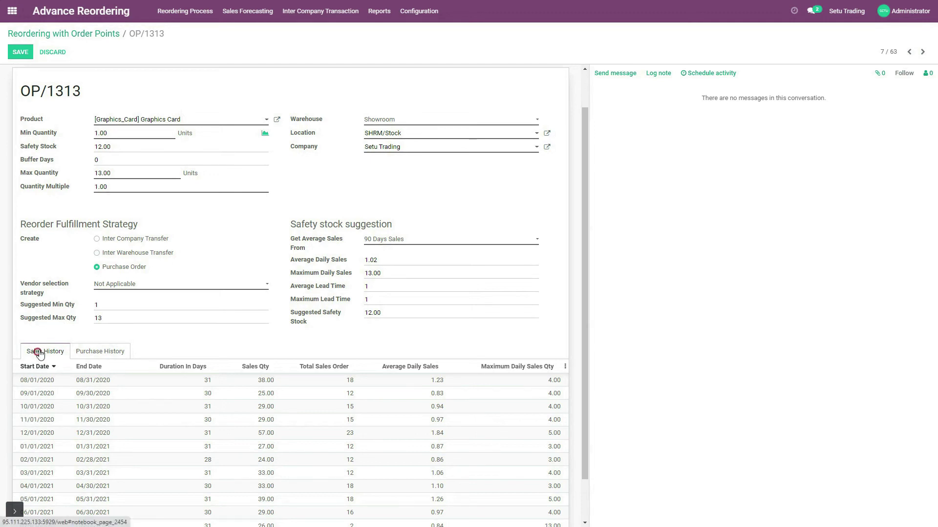
left_click(81, 353)
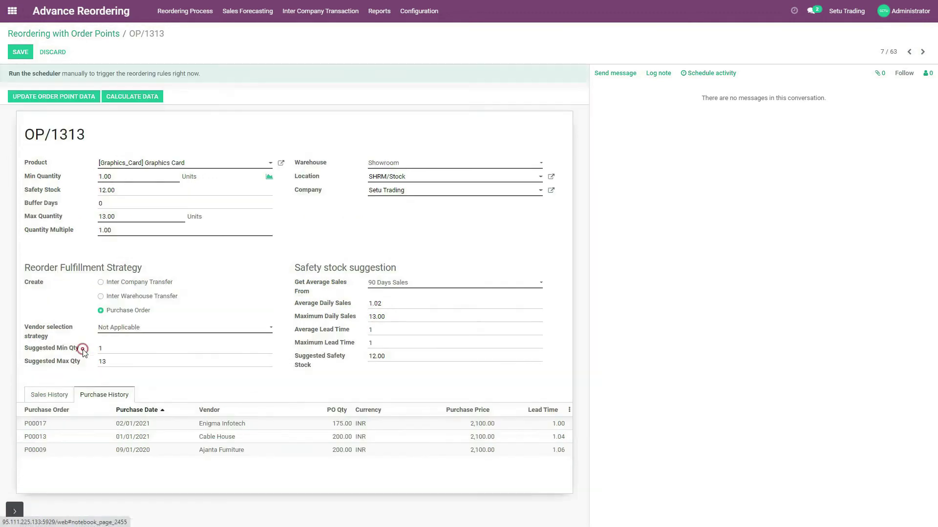
left_click(58, 395)
scroll(94, 440, "down", 2)
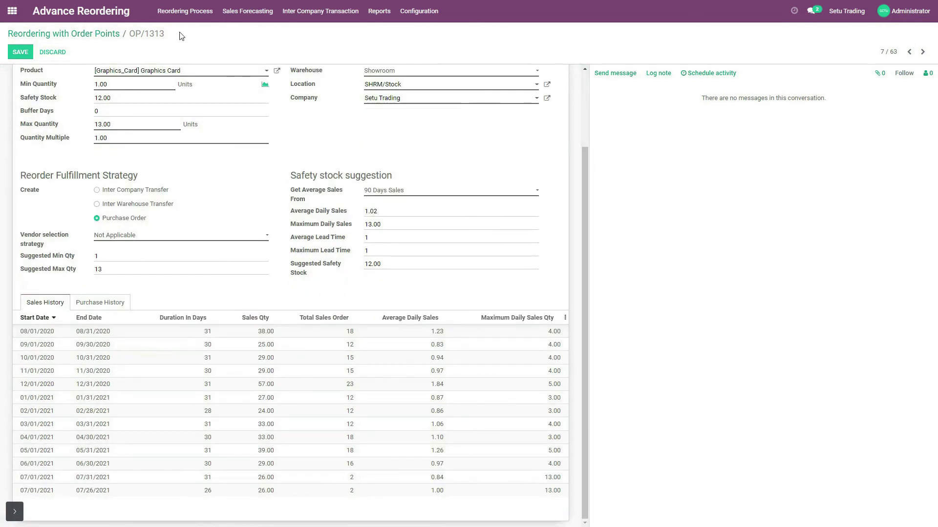
Step: Examine the period, warehouse and product options for updating sales and purchase history in the Create / Update Reordering Rule dialog, and cancel it
left_click(185, 11)
left_click(175, 67)
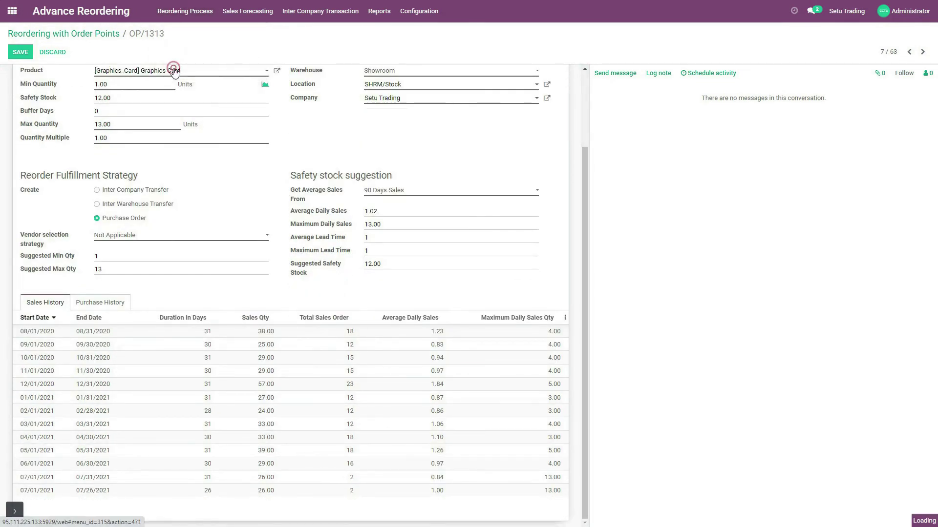
left_click(314, 75)
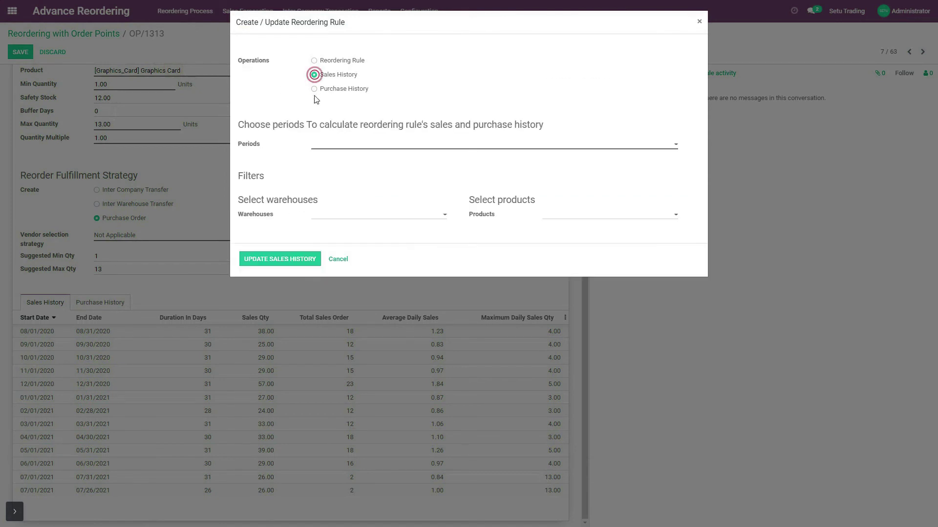
left_click(314, 89)
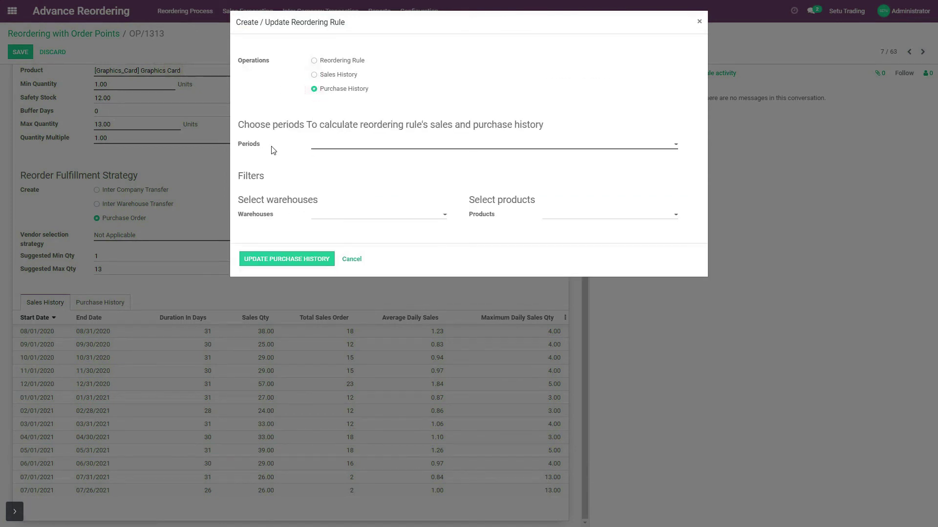
left_click(318, 147)
left_click(335, 145)
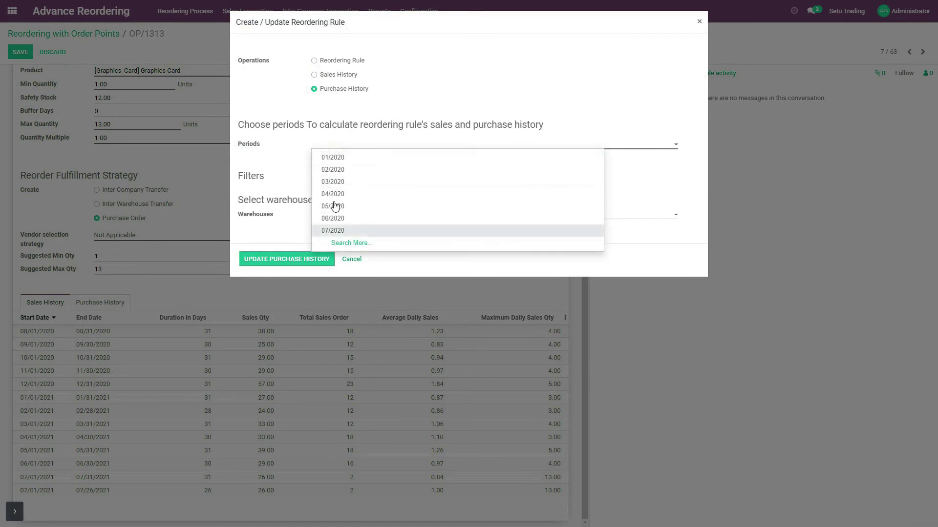
left_click(255, 216)
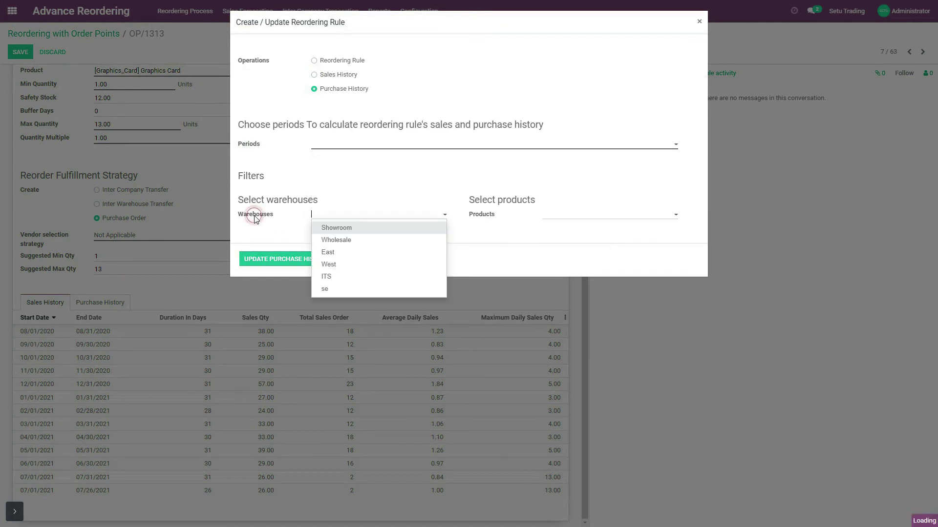
left_click(254, 216)
left_click(480, 215)
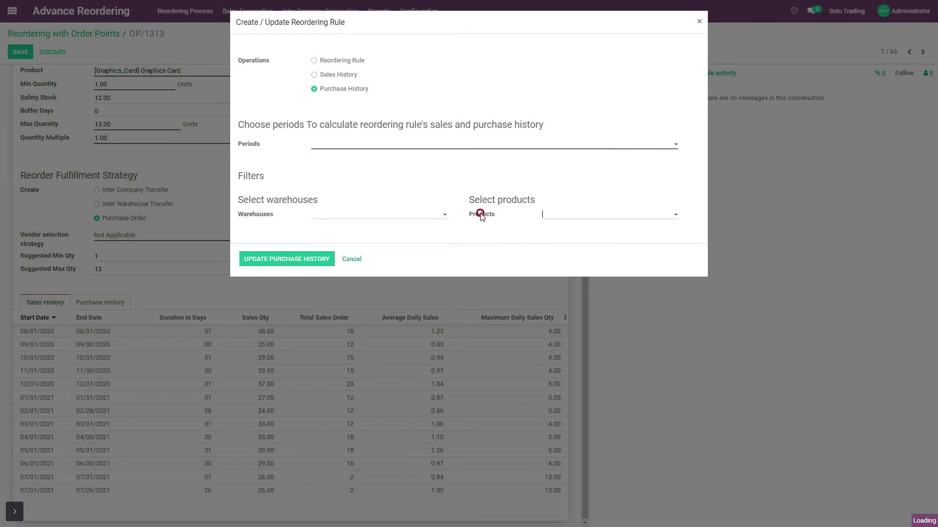
left_click(355, 259)
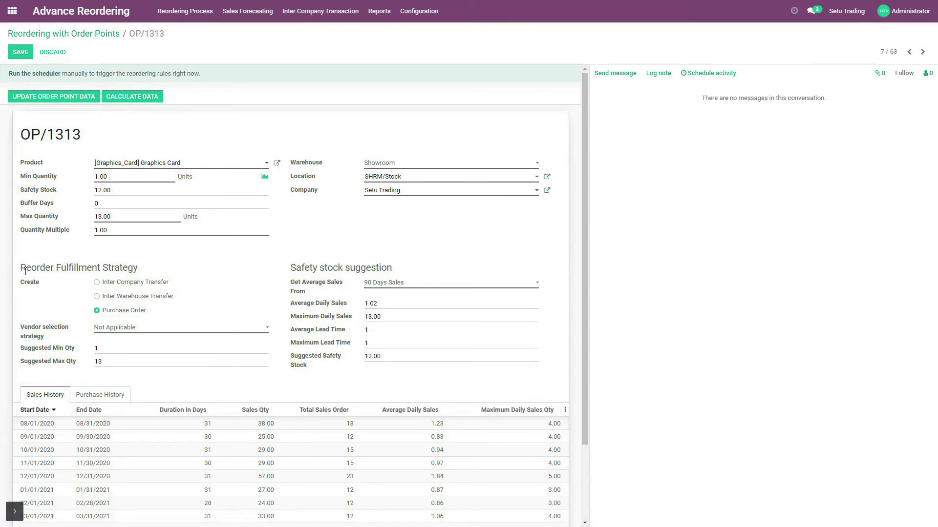
Step: Try Inter Warehouse Transfer and Inter Company Transfer as the reorder fulfillment strategy and look over the available inter-company transaction types
left_click(98, 311)
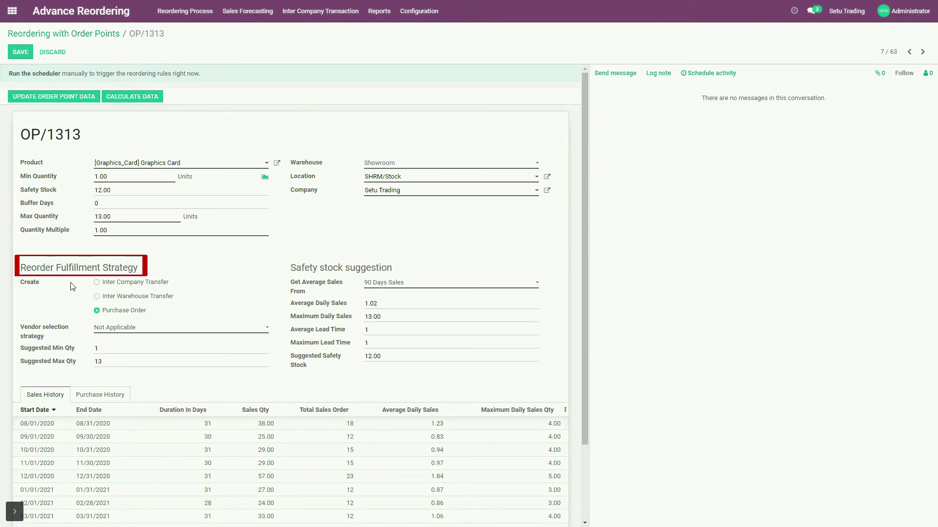
left_click(97, 296)
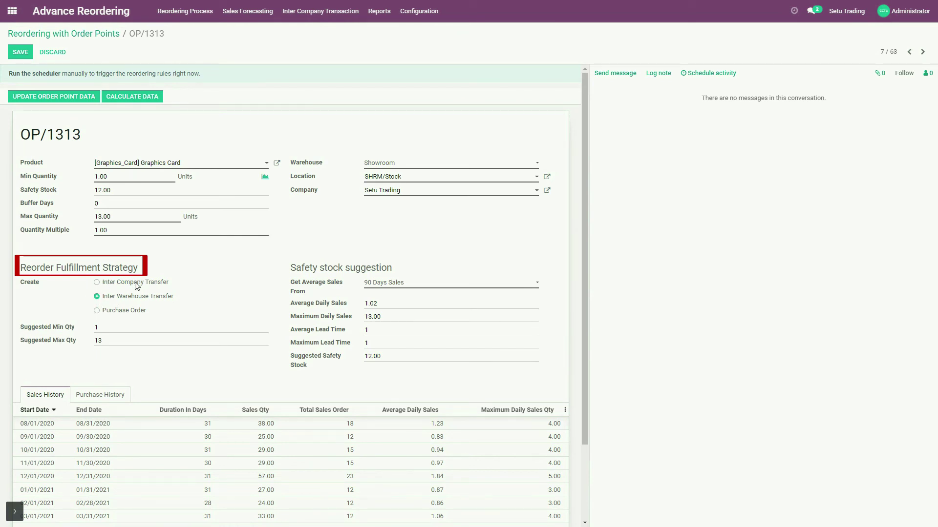
left_click(97, 283)
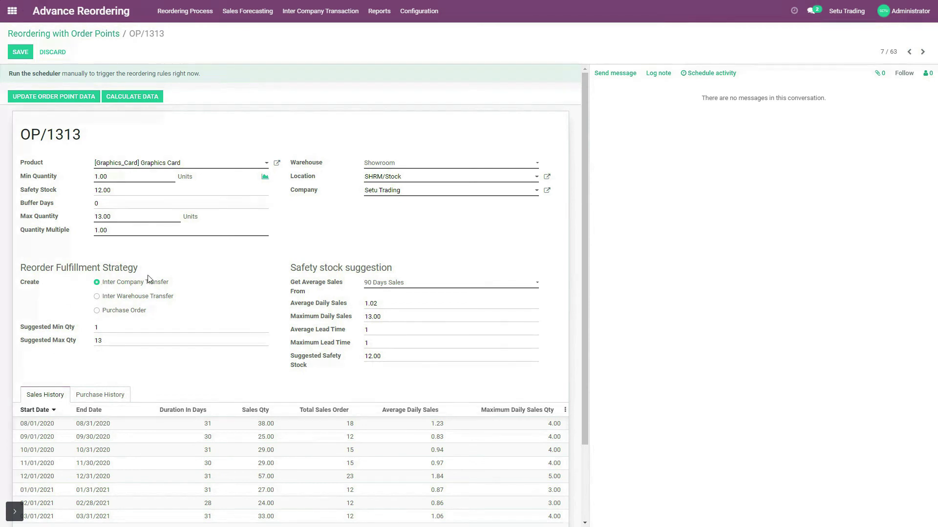
left_click(318, 11)
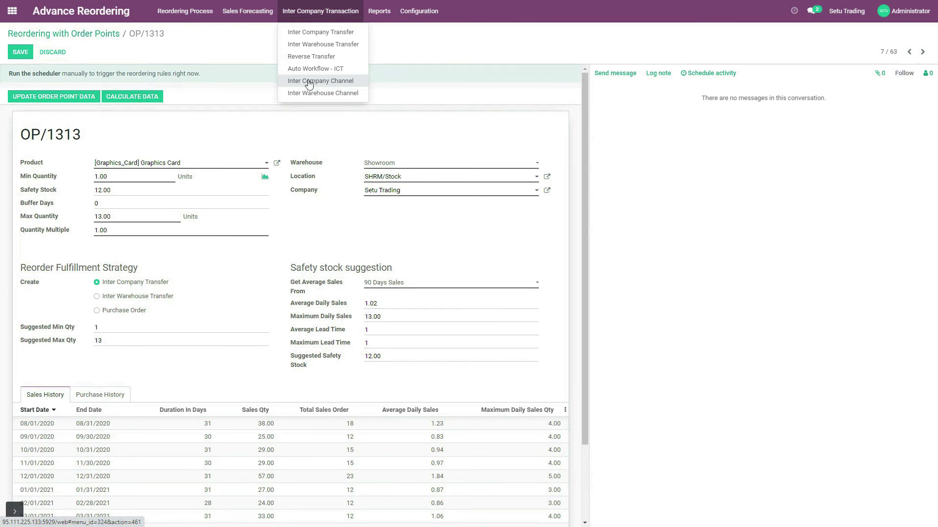
left_click(415, 37)
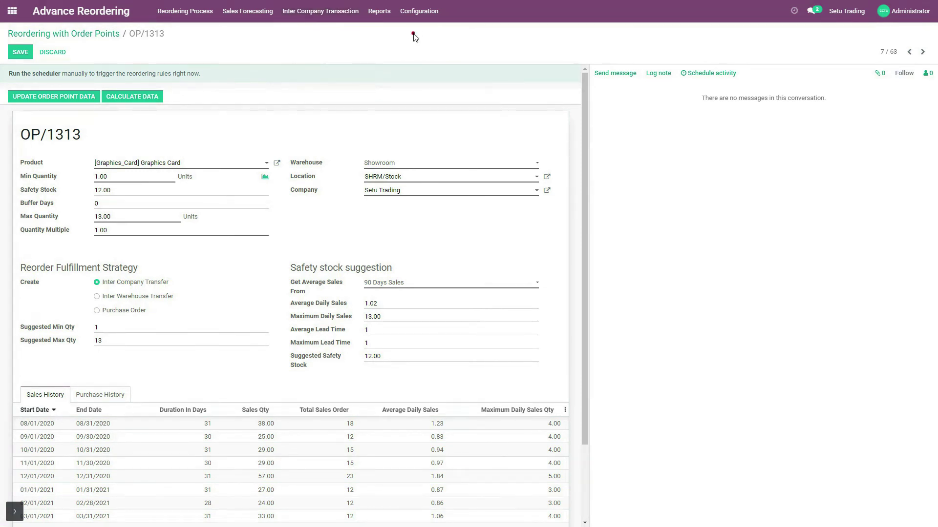
Step: Set the reorder fulfillment strategy to Purchase Order with Specific vendor as the vendor selection strategy
left_click(96, 311)
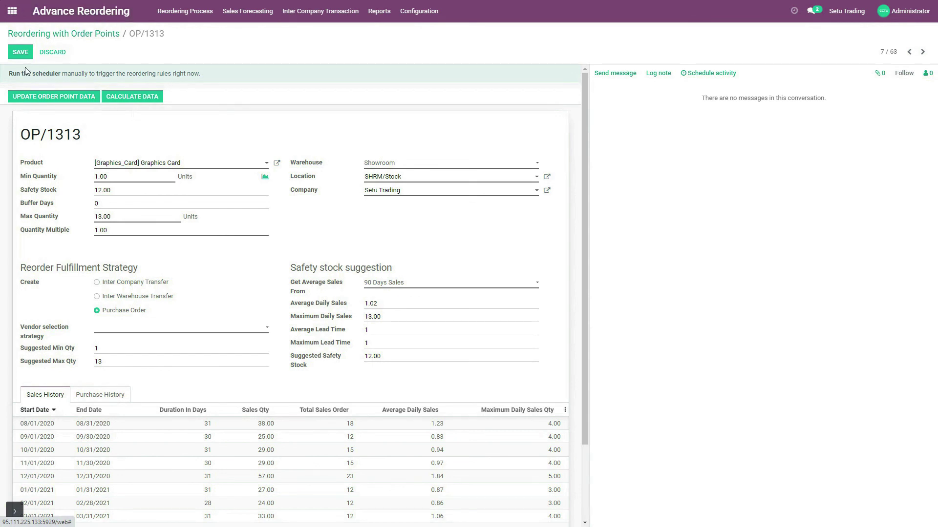
left_click(96, 310)
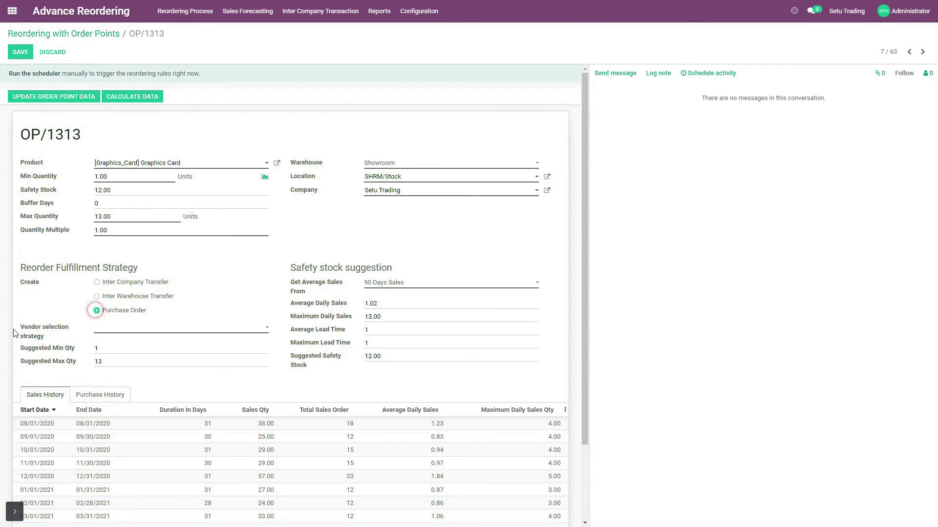
left_click(28, 334)
left_click(105, 330)
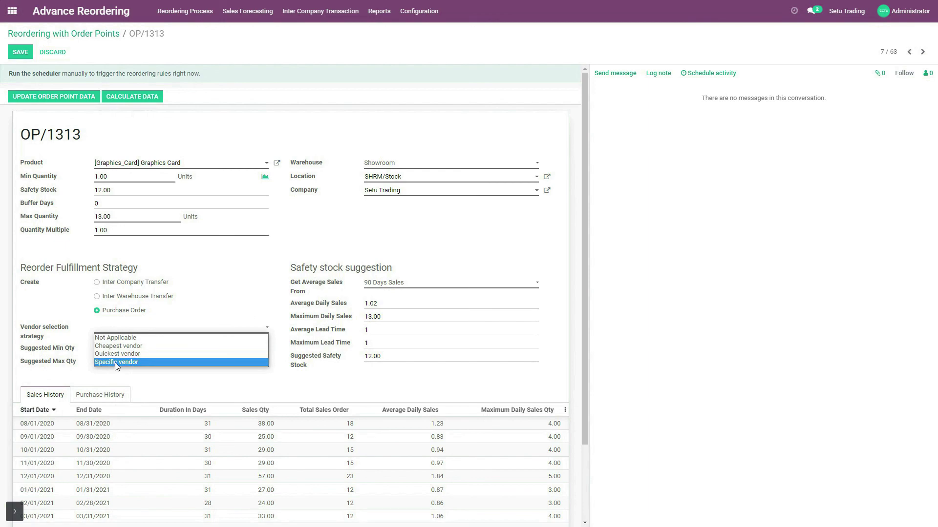
left_click(167, 362)
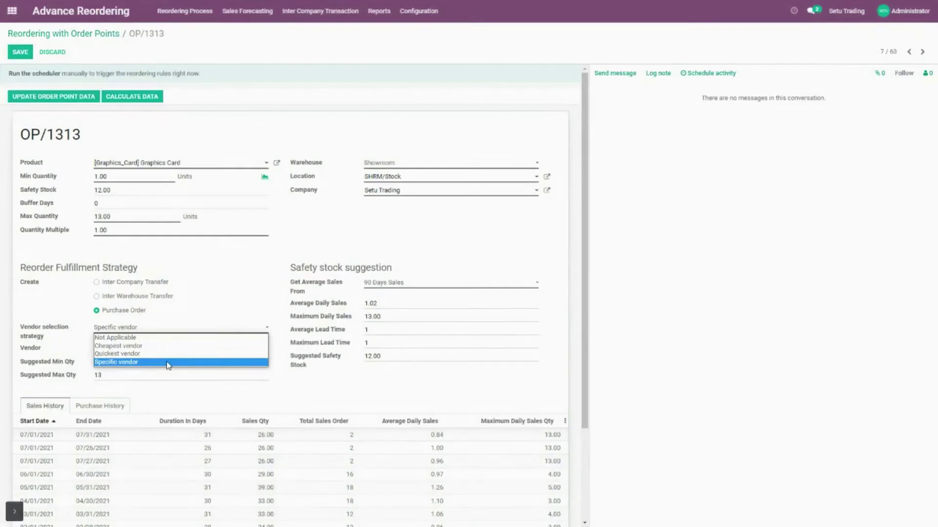